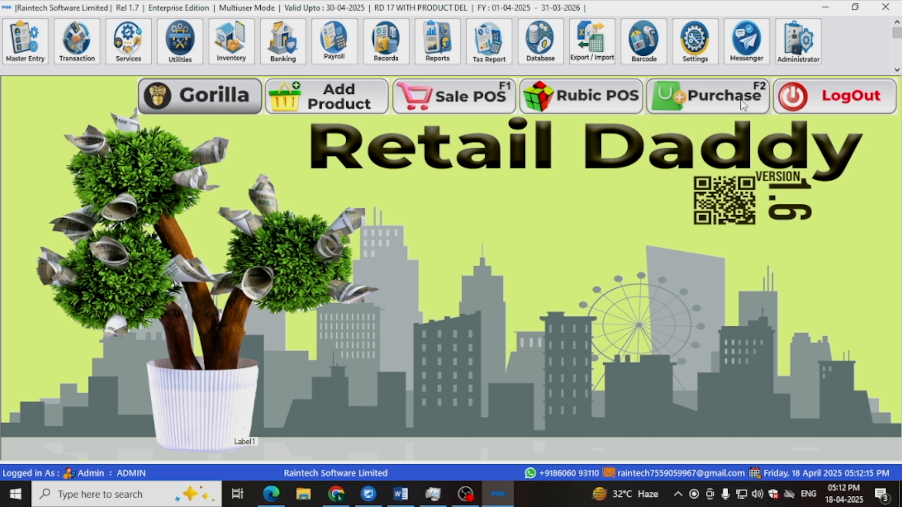
- Open the purchase entry form and start a new supplier record named AGARWAL AGENCY
left_click(742, 105)
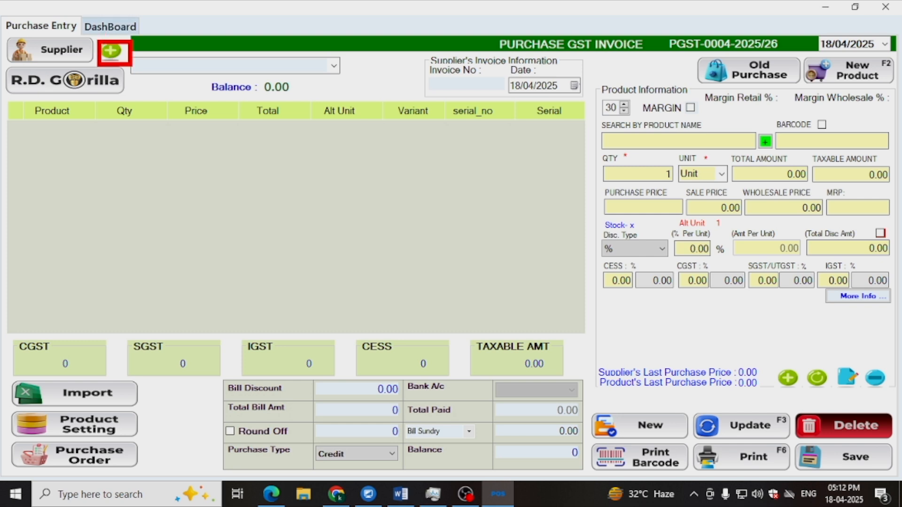
left_click(111, 51)
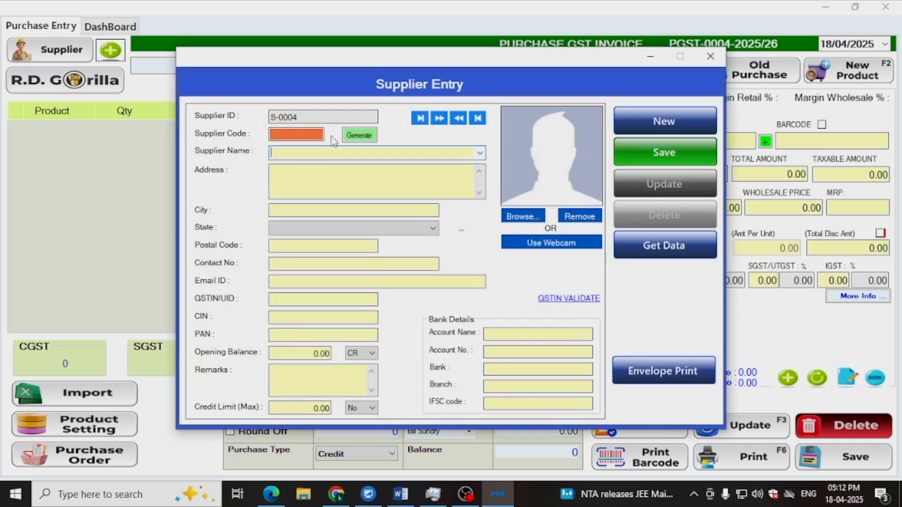
left_click(420, 118)
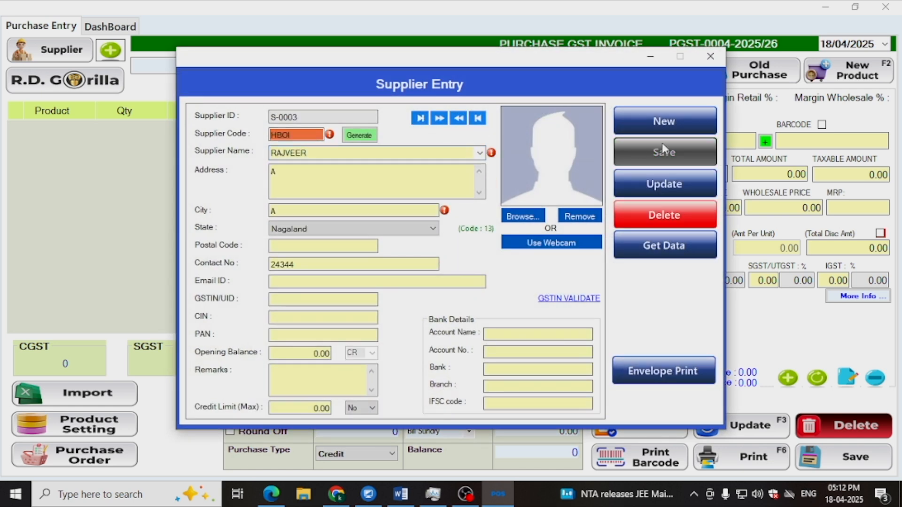
left_click(664, 121)
type("AGARWAL")
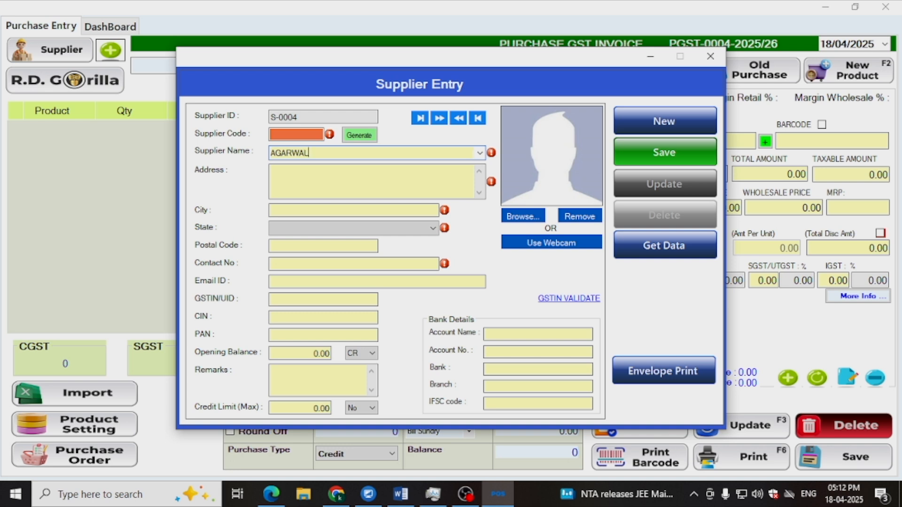
type(" AGENCY")
key("Tab")
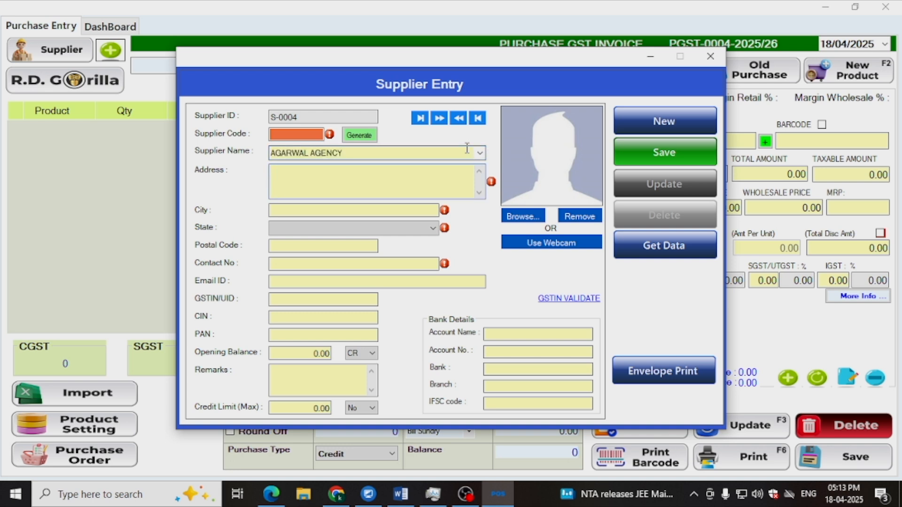
- Enter MYSORE as the supplier's address and city, and set the state to Karnataka
type("MYSO")
left_click(283, 208)
type("MYSORE")
left_click(312, 228)
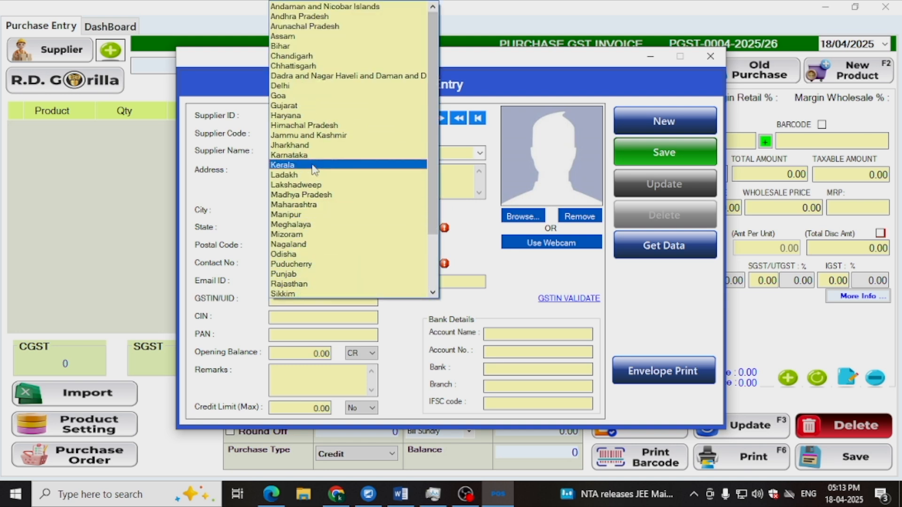
left_click(289, 26)
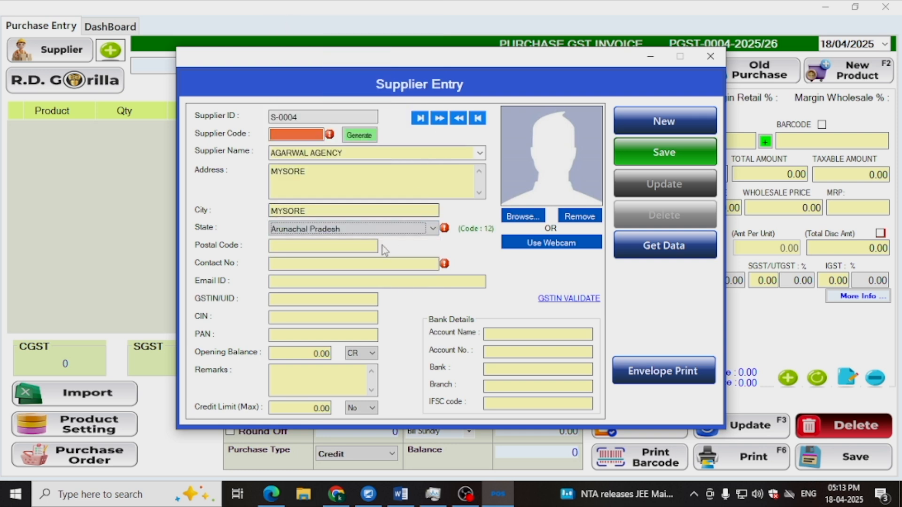
left_click(433, 229)
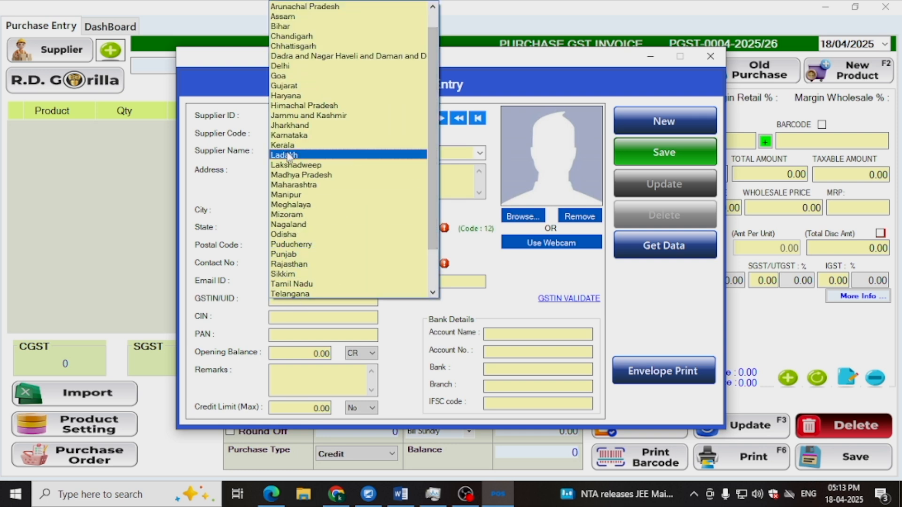
left_click(288, 135)
- Fill in the supplier's contact number, save the supplier record and close the supplier form
left_click(279, 264)
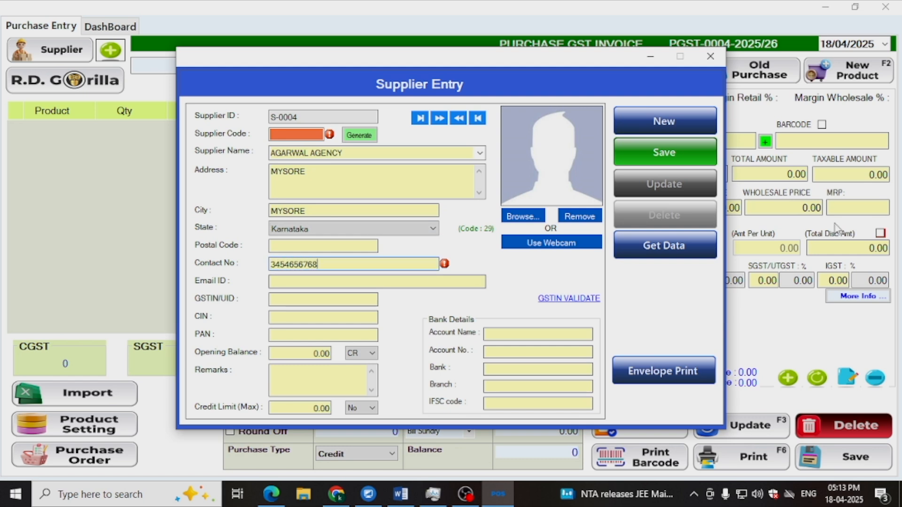
left_click(694, 160)
left_click(483, 296)
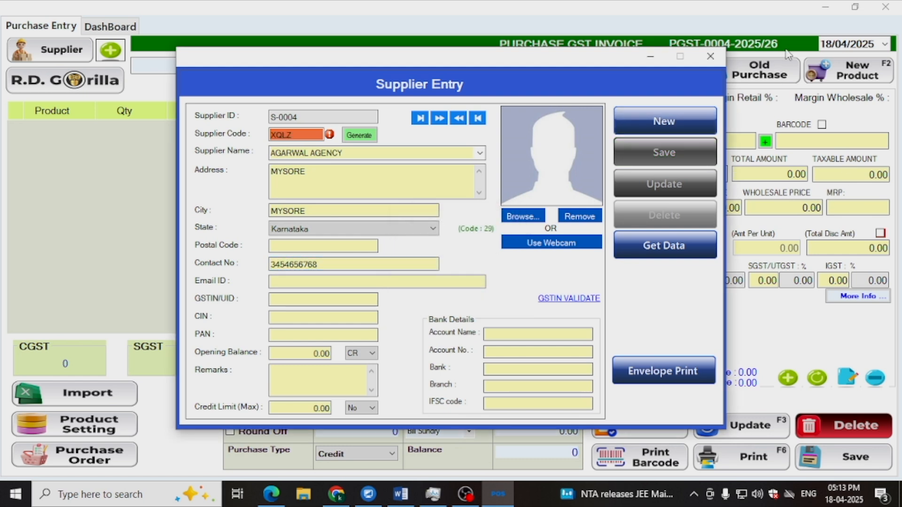
left_click(711, 57)
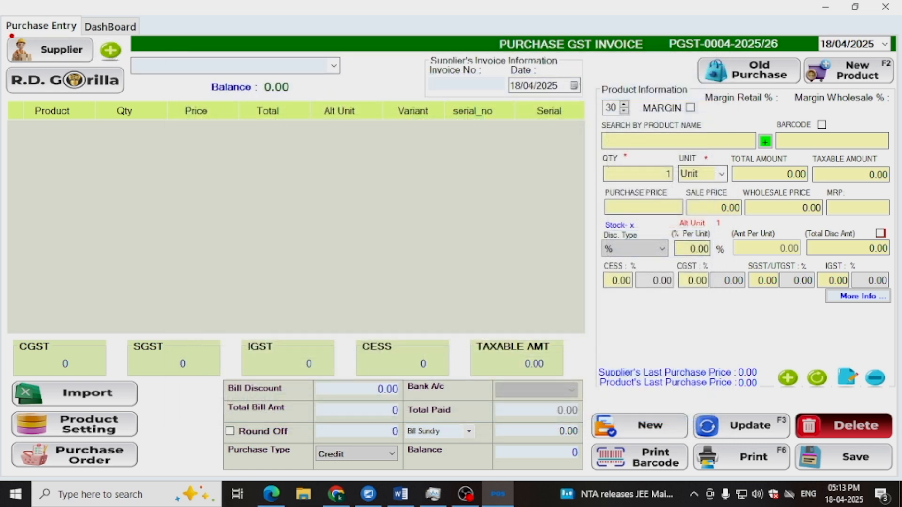
- Choose AGARWAL AGENCY from the list of suppliers for this purchase invoice
left_click(51, 49)
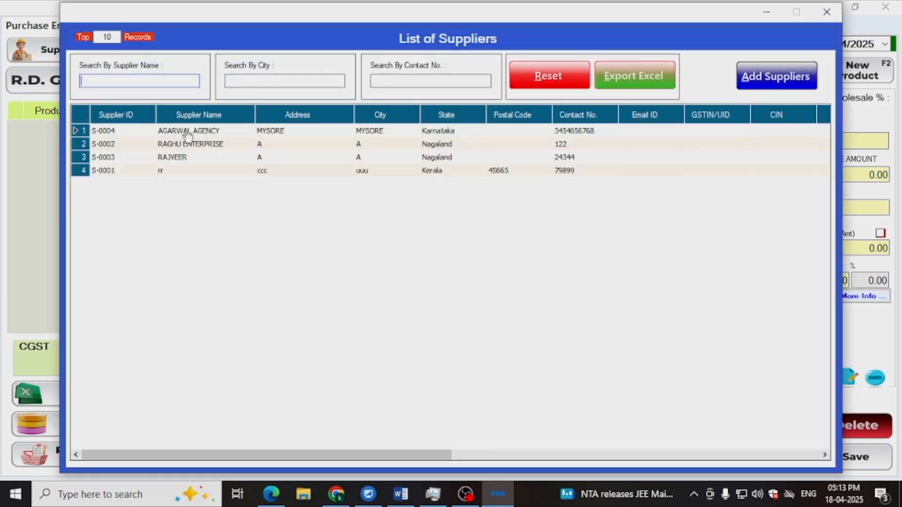
double_click(193, 135)
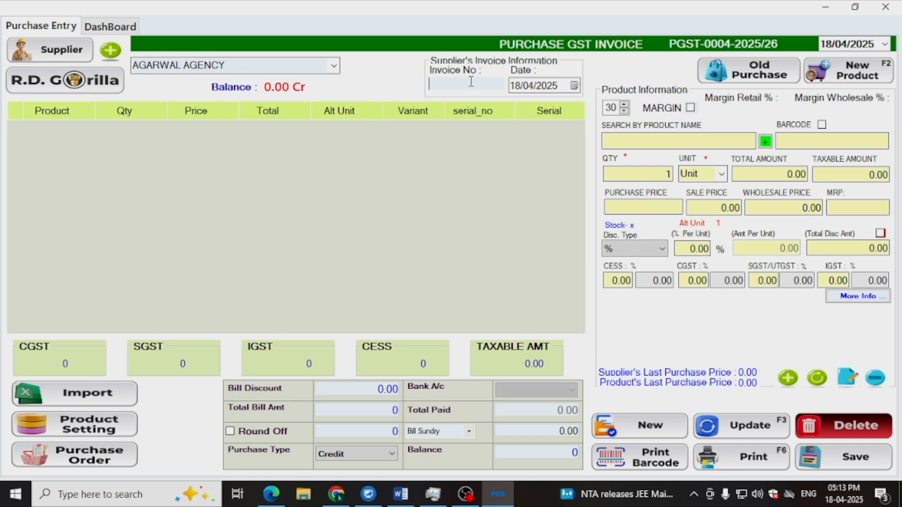
- Review the goods listed in the Invoice(s) PDF from the Downloads folder, then return to the purchase entry
left_click(304, 495)
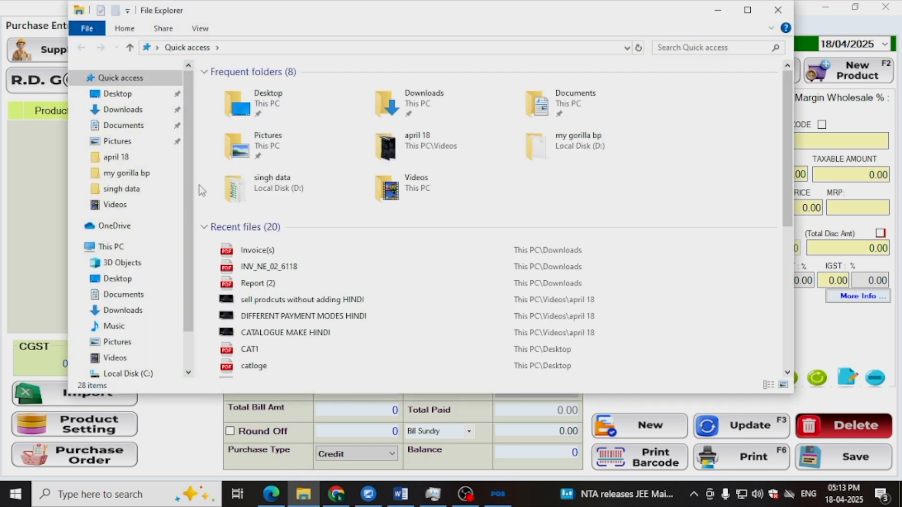
left_click(134, 111)
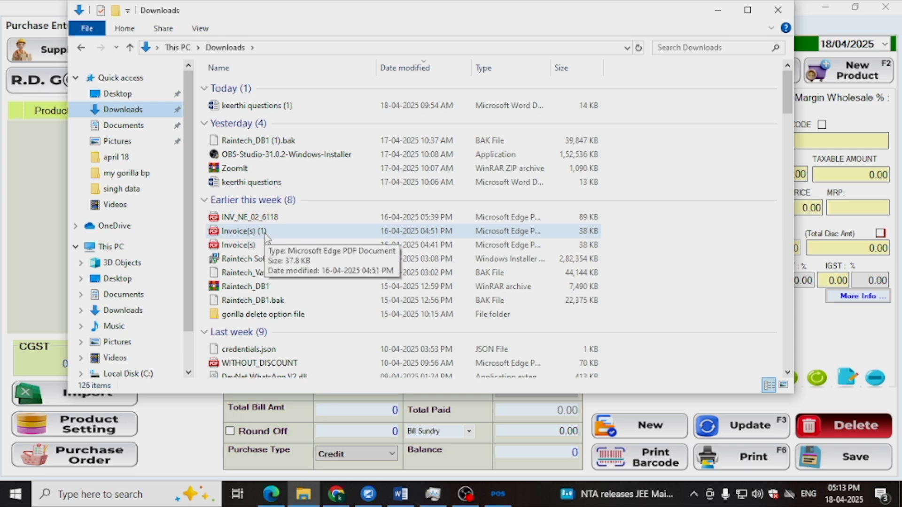
double_click(240, 245)
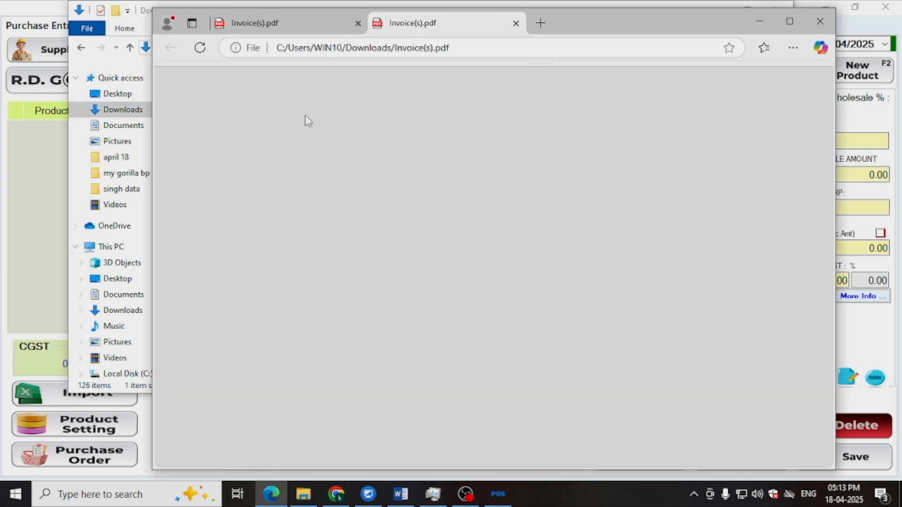
scroll(498, 197, "down", 6)
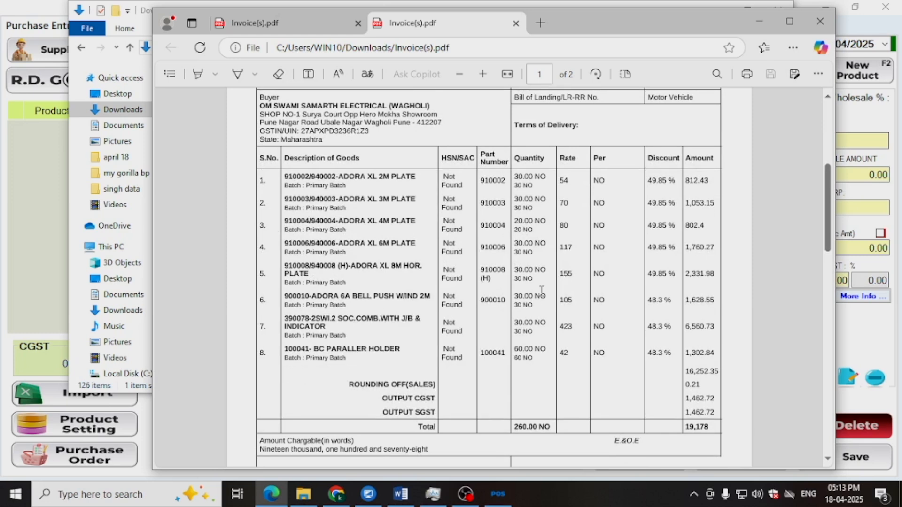
scroll(542, 291, "up", 5)
scroll(541, 292, "up", 2)
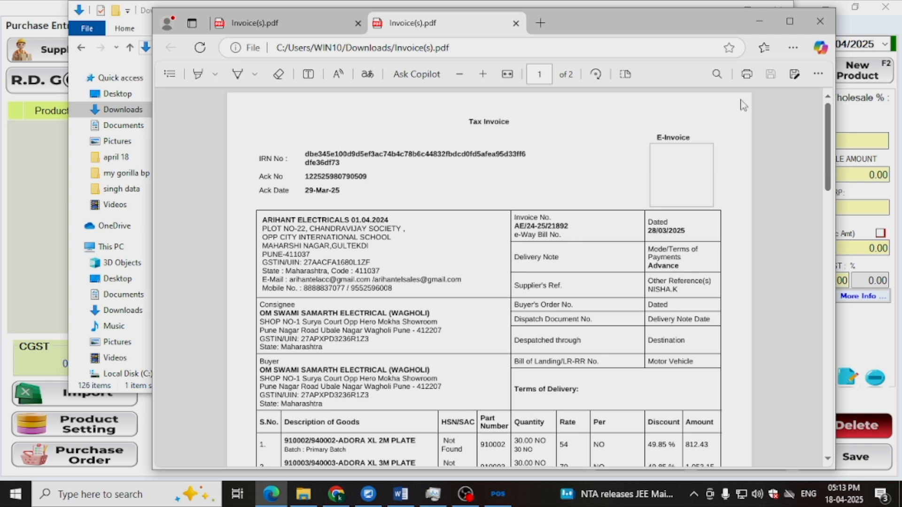
left_click(760, 22)
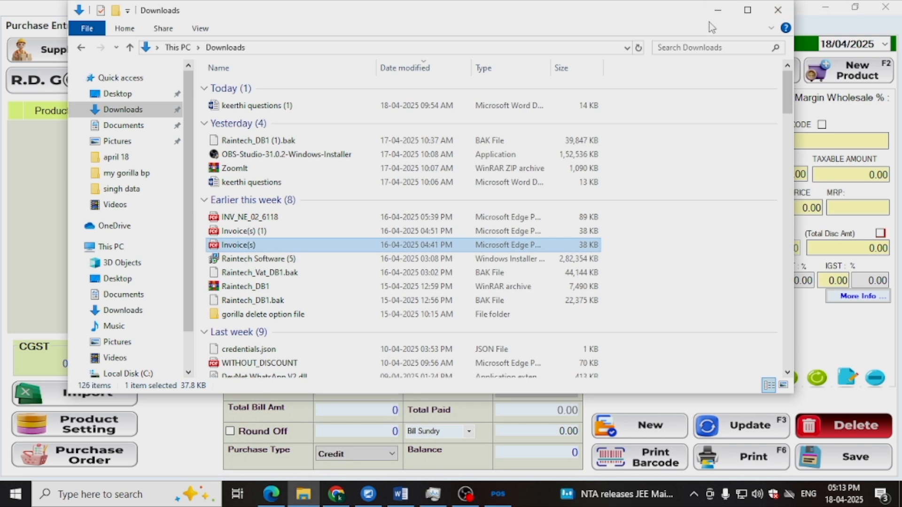
left_click(718, 10)
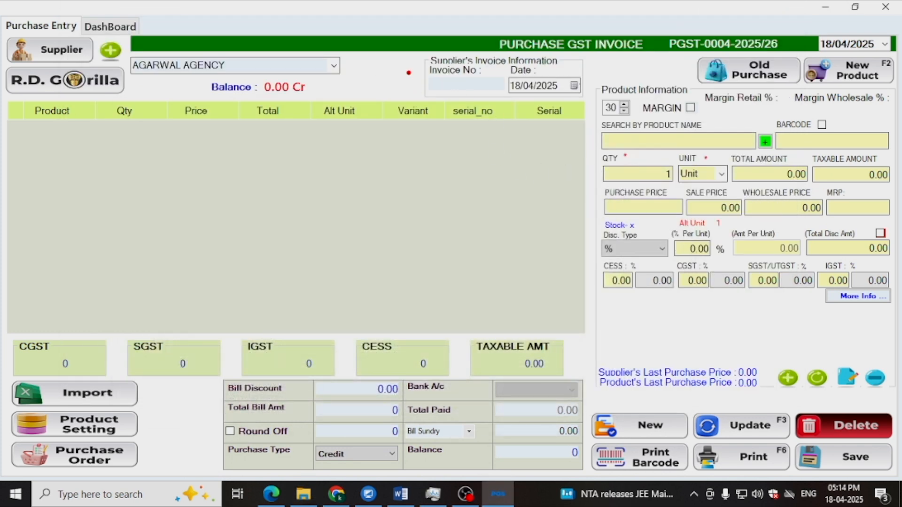
- Enter the supplier's invoice number and set the supplier invoice date to 07/04/2025
left_click_drag(408, 65, 618, 101)
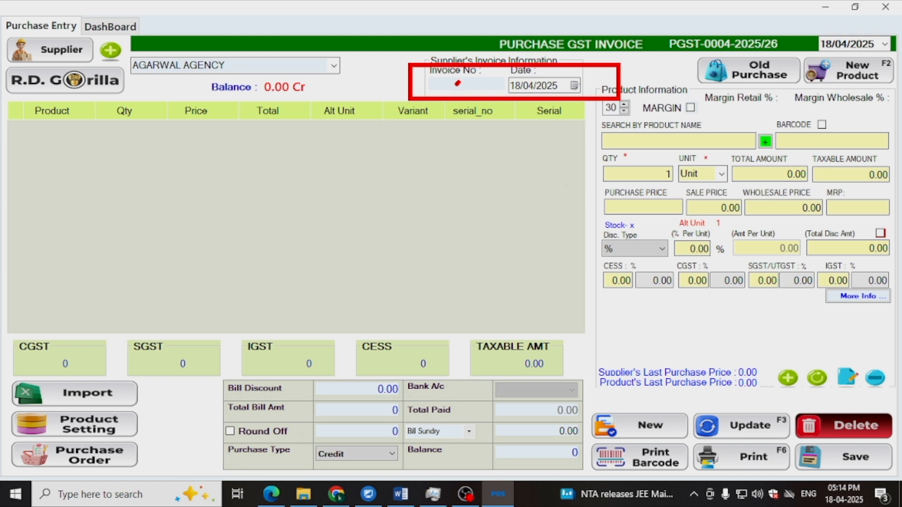
key("Escape")
type("765654")
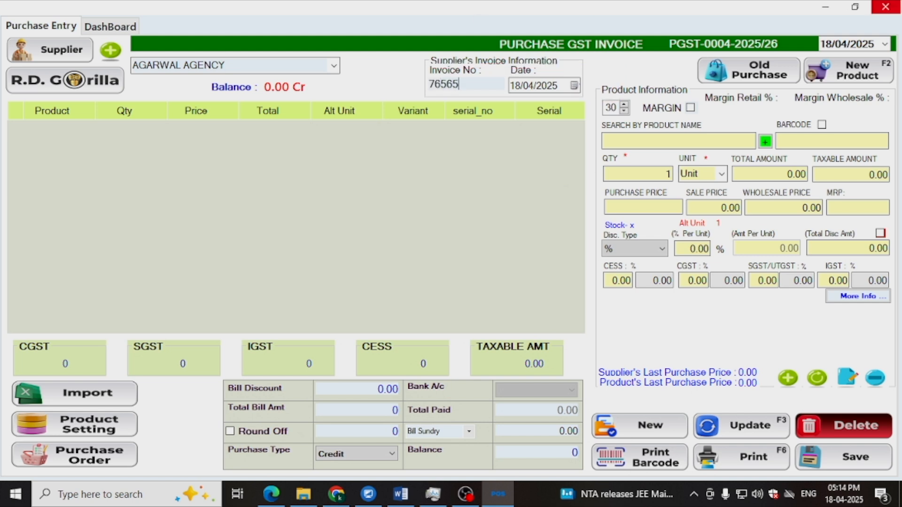
left_click(574, 86)
left_click(523, 140)
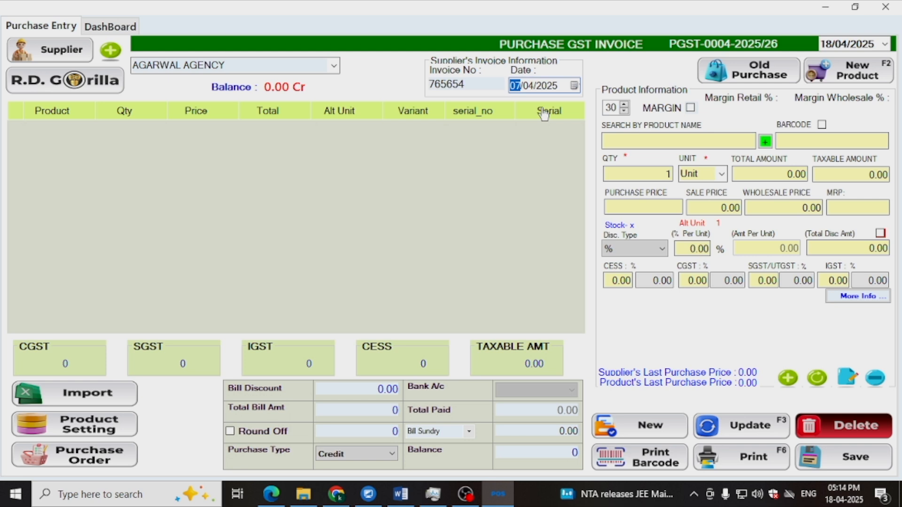
- Open the R.D. Gorilla PDF reader and upload the Invoice(s) PDF from Downloads
left_click_drag(1, 70, 143, 108)
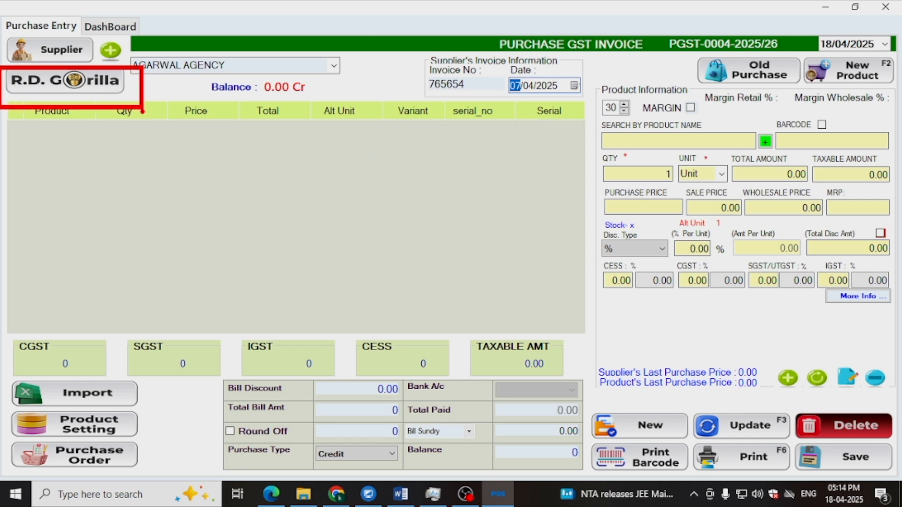
left_click(108, 88)
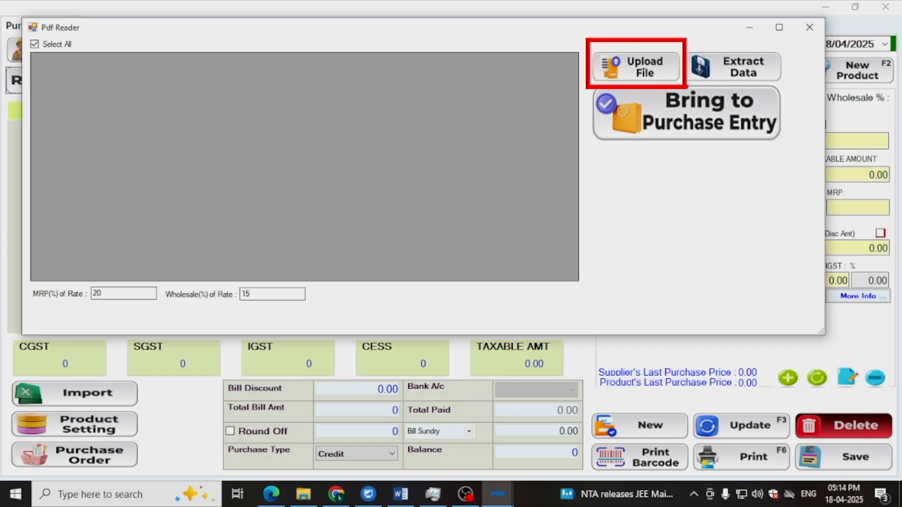
left_click(667, 70)
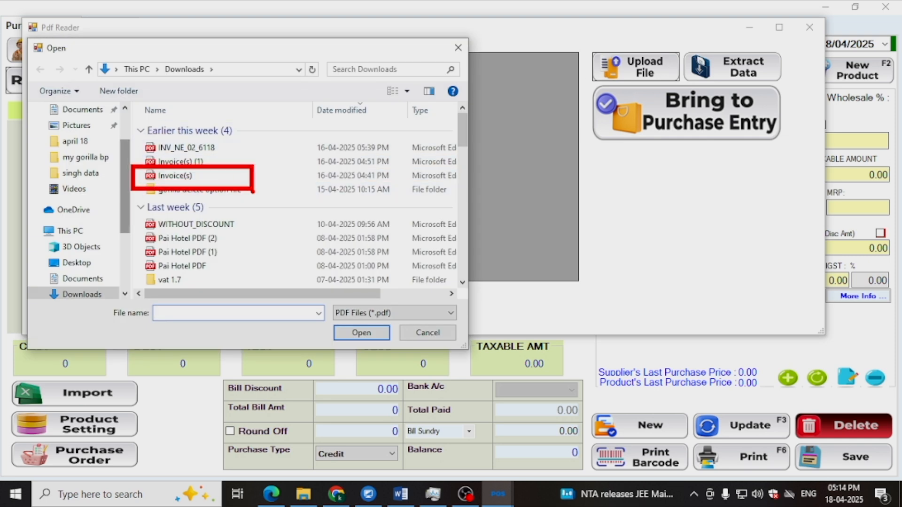
left_click(218, 176)
left_click(372, 333)
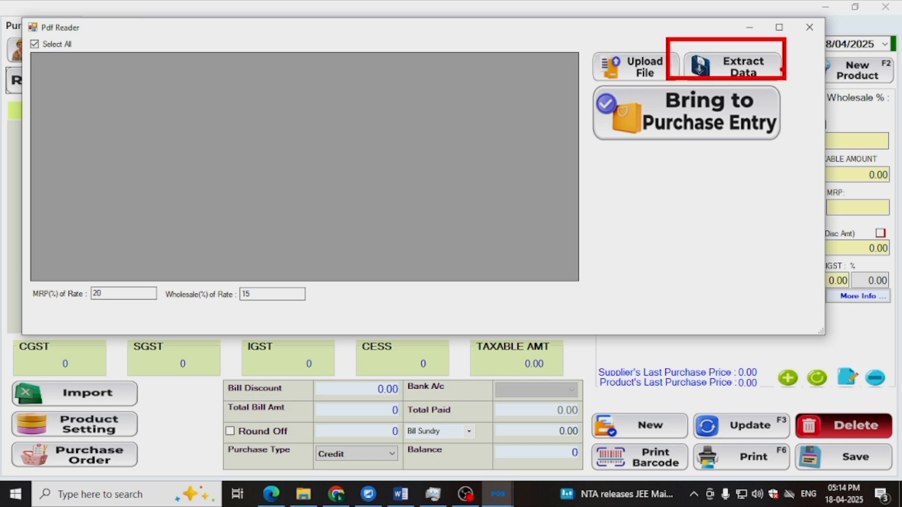
- Extract the product data from the uploaded invoice and bring all extracted products into the purchase entry
left_click(767, 69)
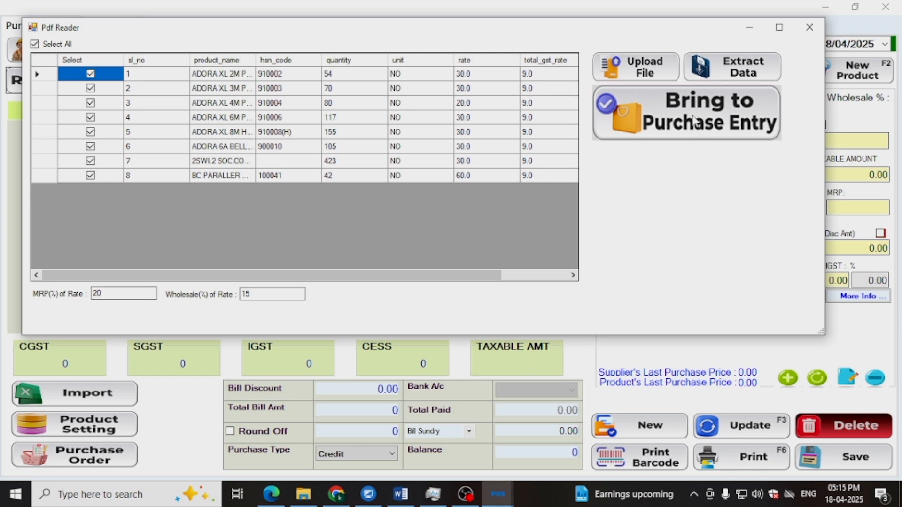
left_click(696, 124)
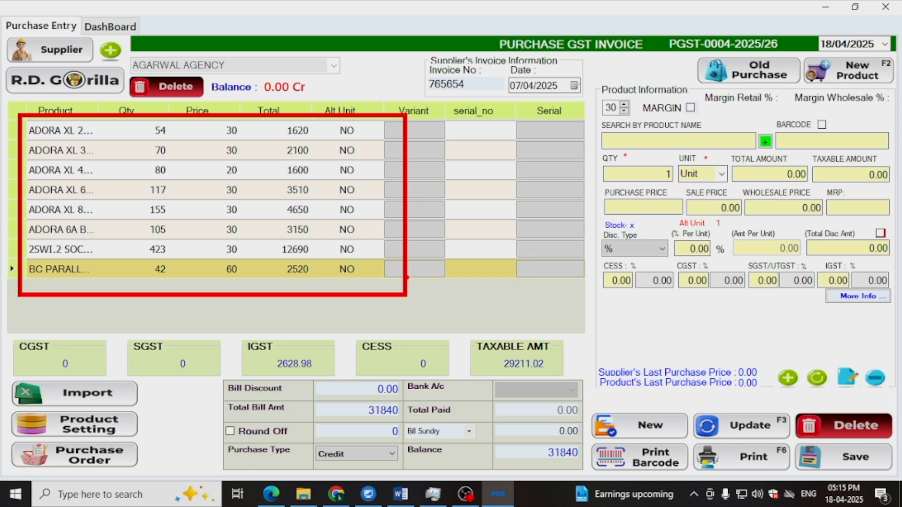
left_click(407, 274)
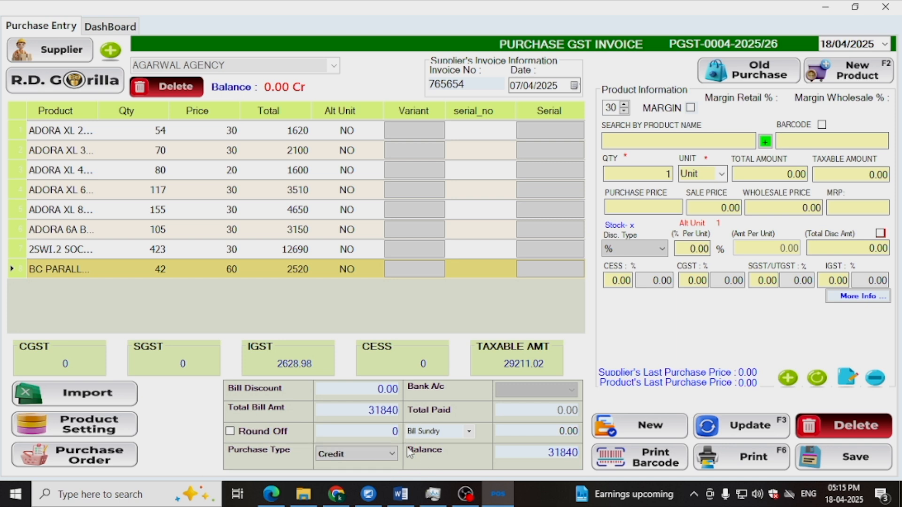
- Set the purchase type to Cash and enter 31840 as the total paid
left_click(357, 454)
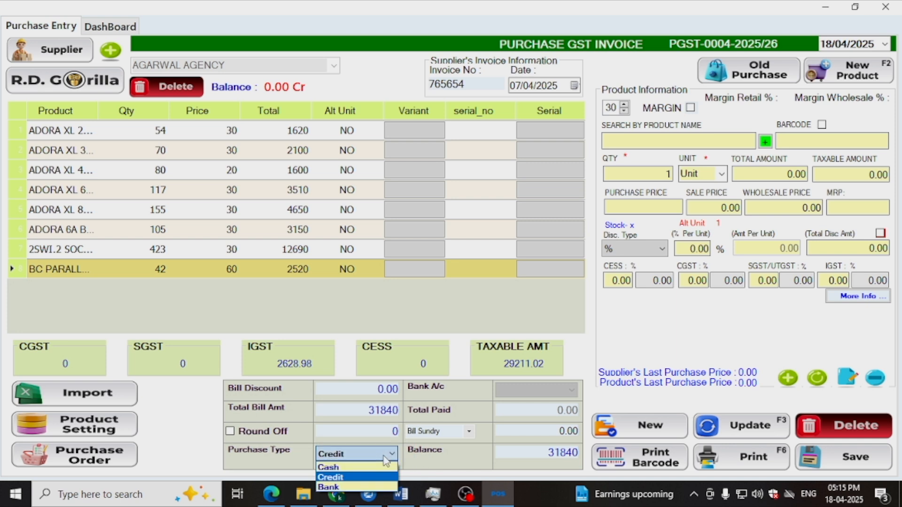
left_click(334, 468)
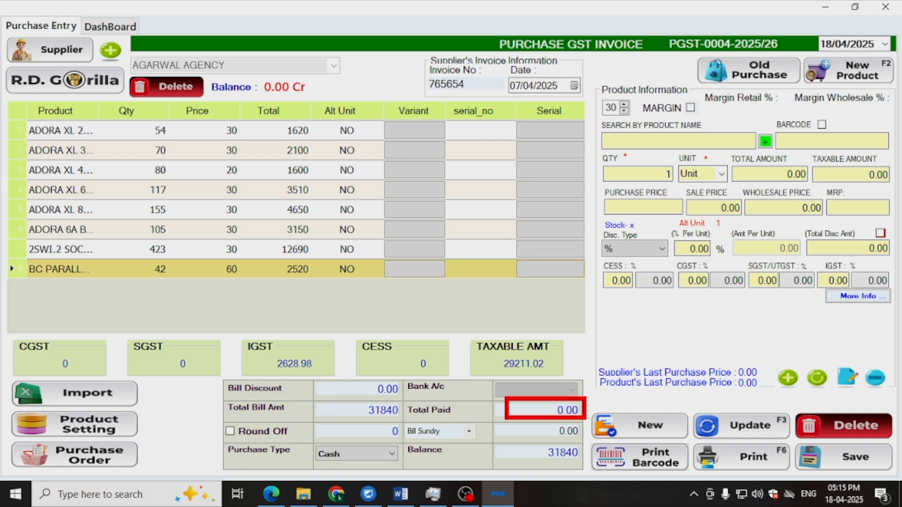
left_click(534, 409)
type("31840")
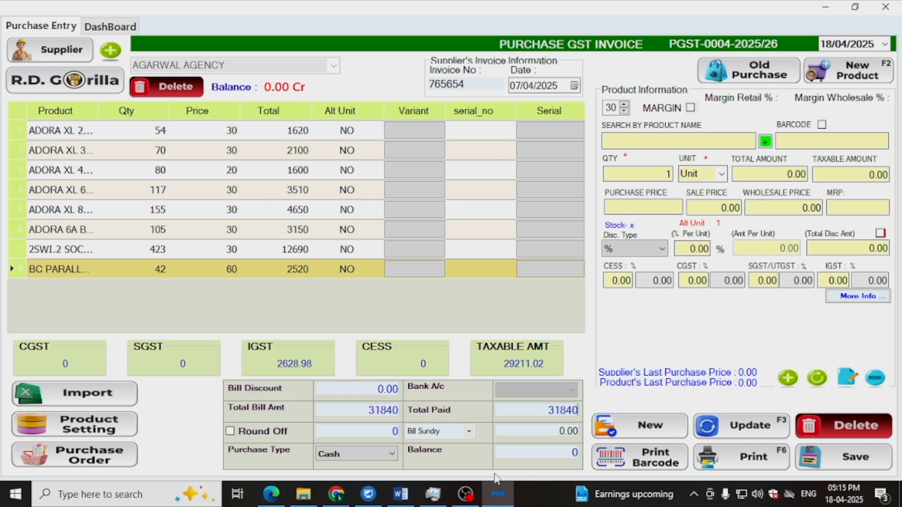
mouse_move(511, 374)
left_mouse_down()
mouse_move(513, 440)
mouse_move(642, 439)
left_mouse_up()
key("Escape")
- Save the purchase invoice for AGARWAL AGENCY and dismiss the resulting message
mouse_move(798, 443)
left_mouse_down()
mouse_move(864, 481)
mouse_move(798, 440)
left_mouse_up()
key("Escape")
left_click(862, 465)
left_click(492, 294)
- Start a new purchase invoice and choose RAGHU ENTERPRISE as its supplier
left_click(663, 436)
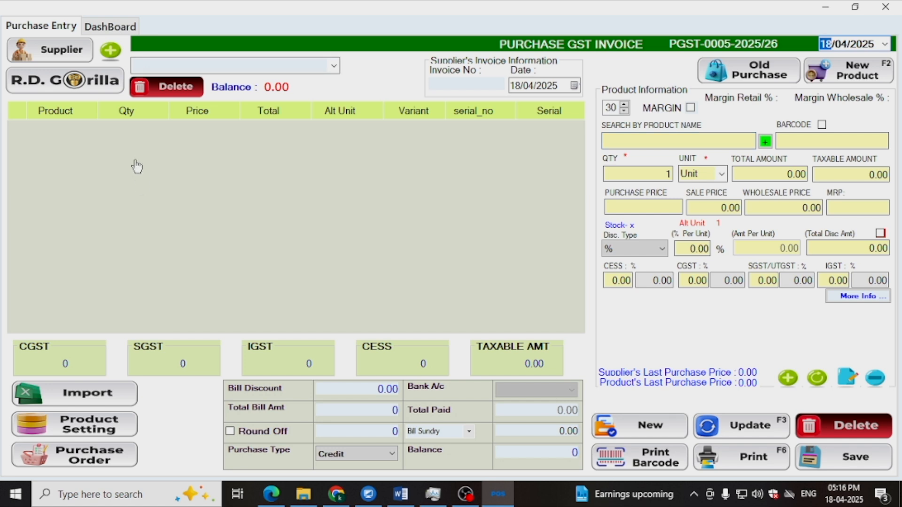
left_click(52, 56)
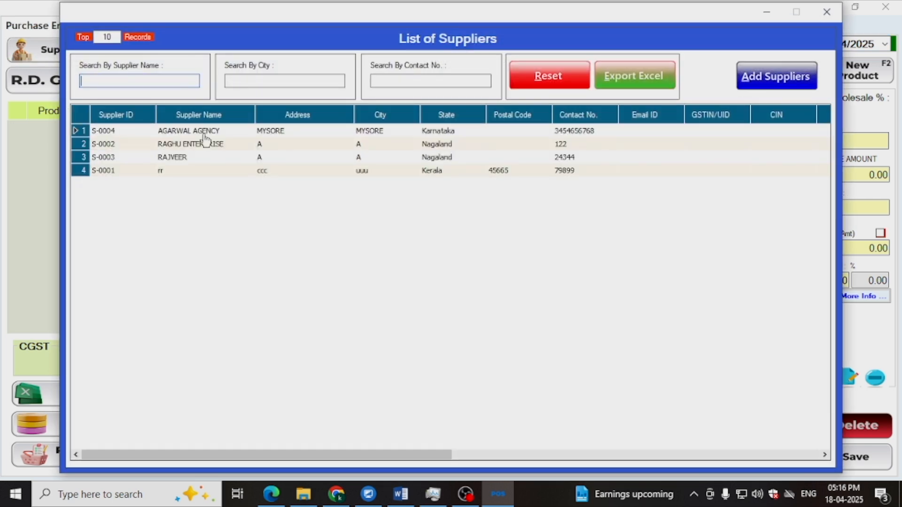
double_click(184, 148)
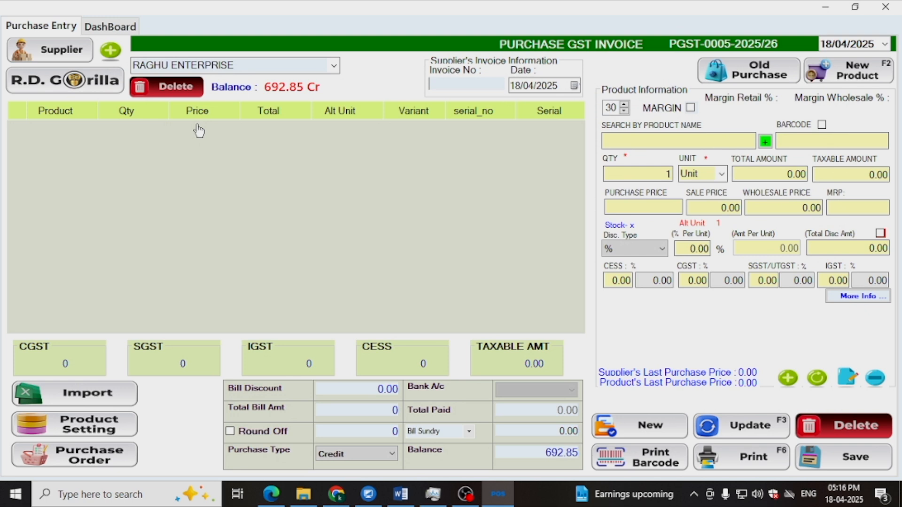
- Set the supplier's invoice number to 2323 and the supplier's invoice date to 08/04/2025
left_click(453, 89)
type("2323")
left_click(575, 87)
left_click(543, 139)
- Add PANTENE SHAMPOO PERFECT CURLS to the purchase invoice with a quantity of 12
left_click(609, 141)
type("P")
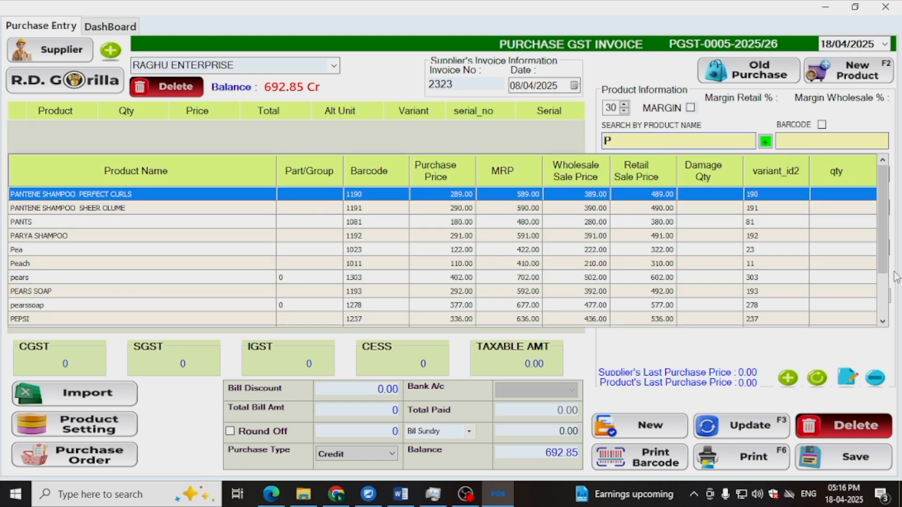
key("Return")
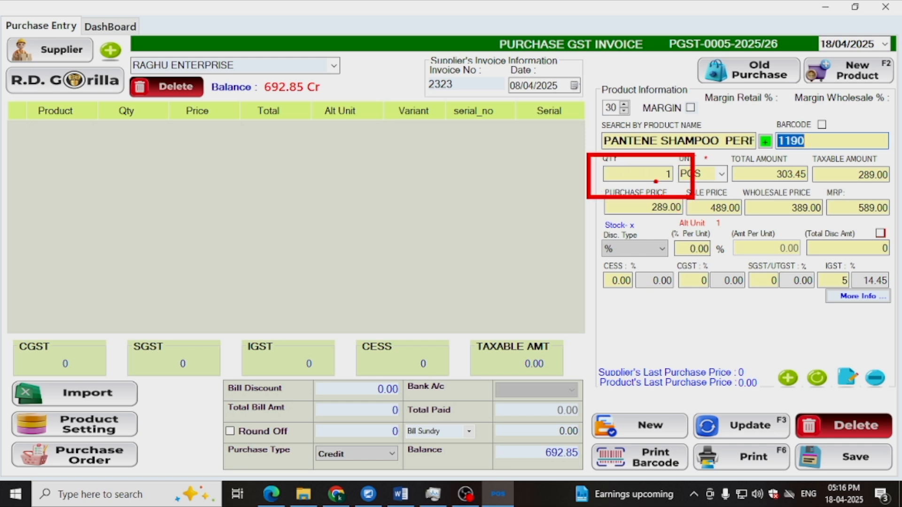
key("Escape")
left_click_drag(622, 174, 680, 176)
type("12")
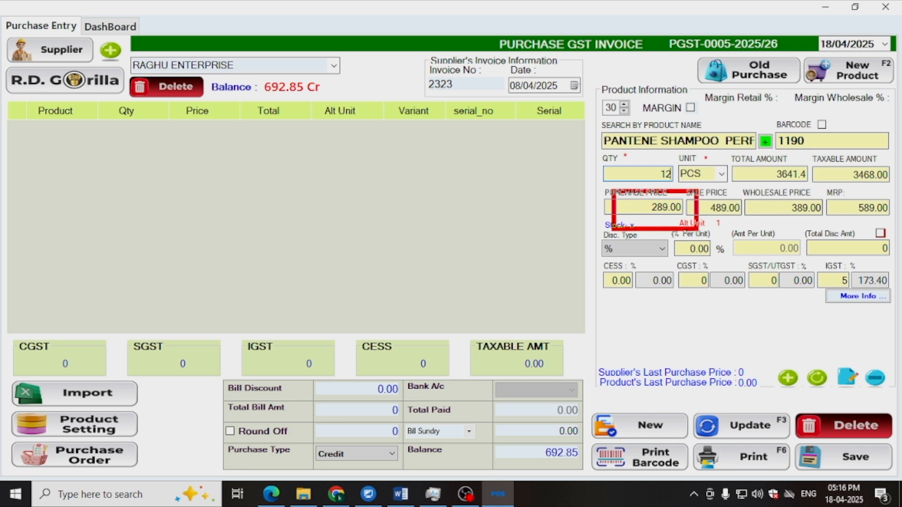
left_click_drag(757, 188, 826, 219)
key("Escape")
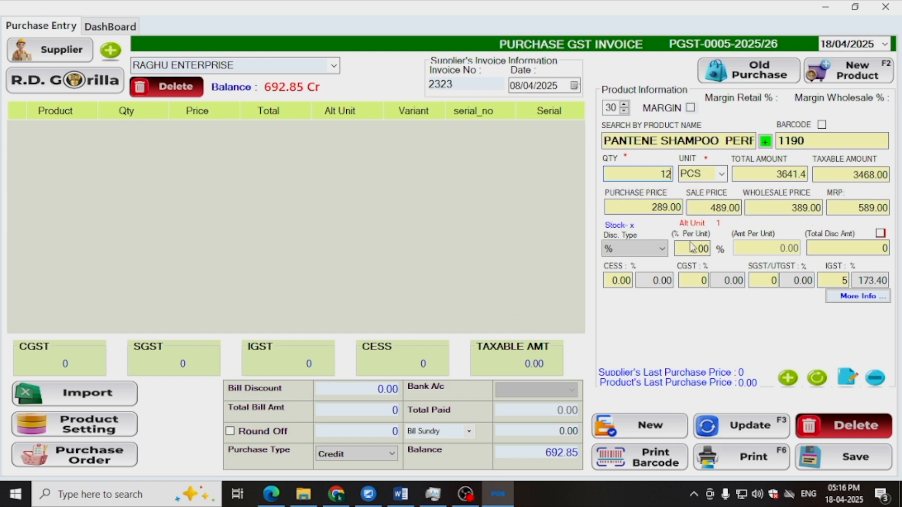
left_click(796, 383)
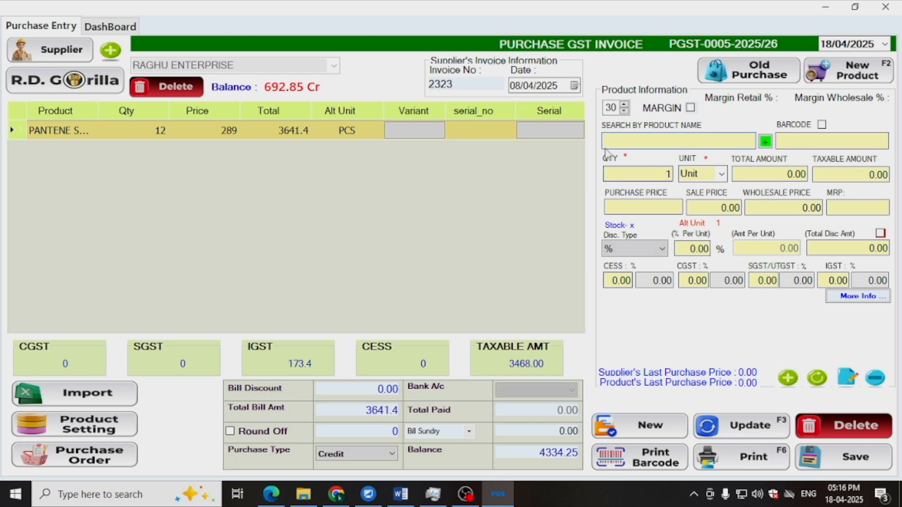
- Find the product Pea among the existing products and add it to the invoice with a quantity of 12
type("P")
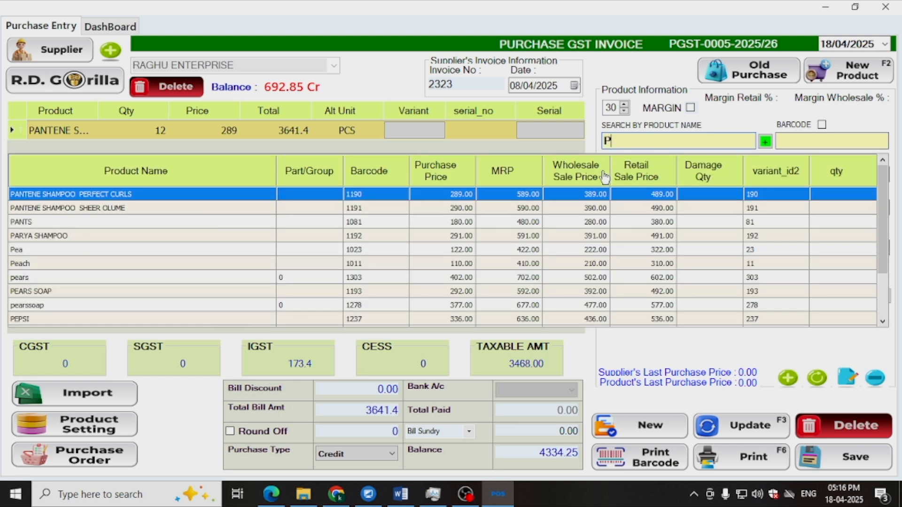
double_click(589, 251)
type("12")
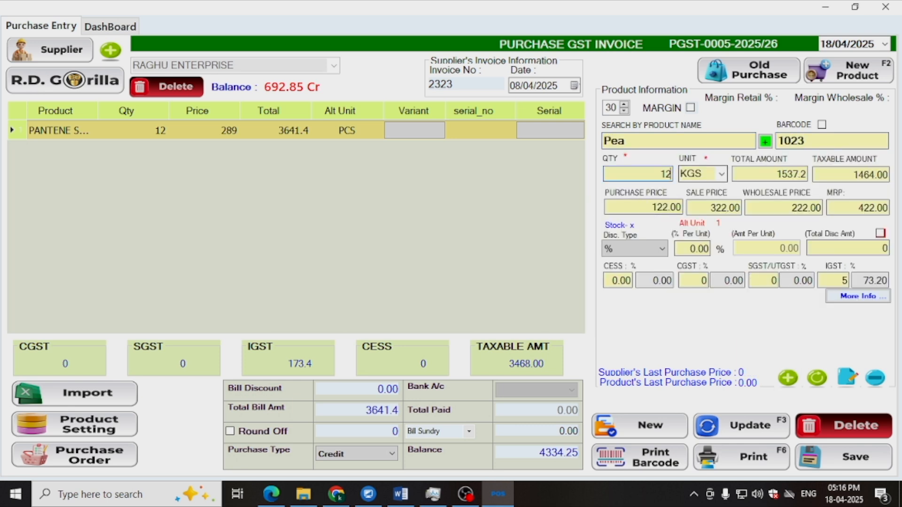
left_click(801, 385)
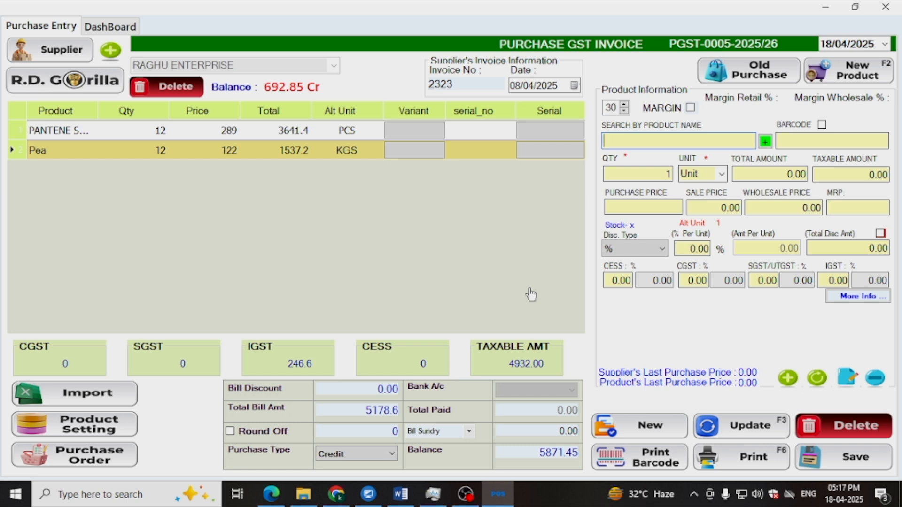
- Search the existing products for CUTICURE and clear the search text
type("CUTICURE")
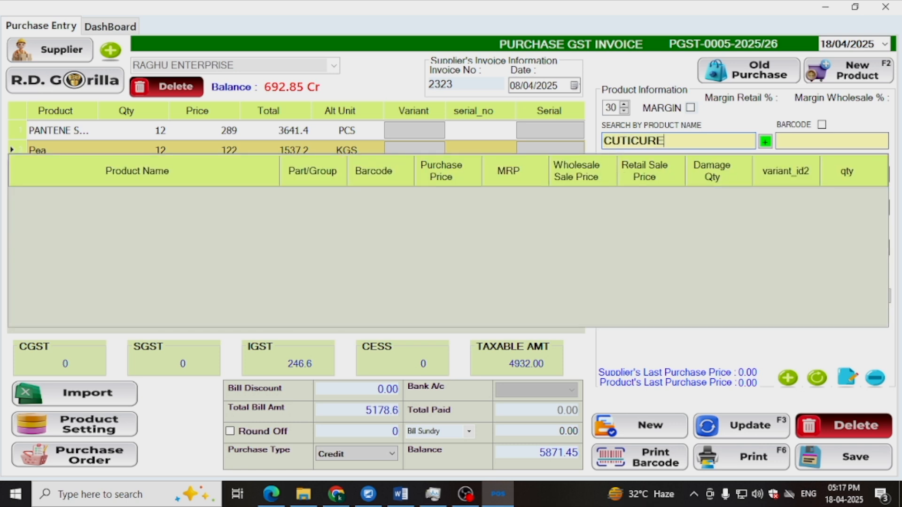
key("BackSpace")
key("BackSpace")
key("BackSpace")
key("BackSpace")
key("BackSpace")
key("BackSpace")
key("BackSpace")
key("BackSpace")
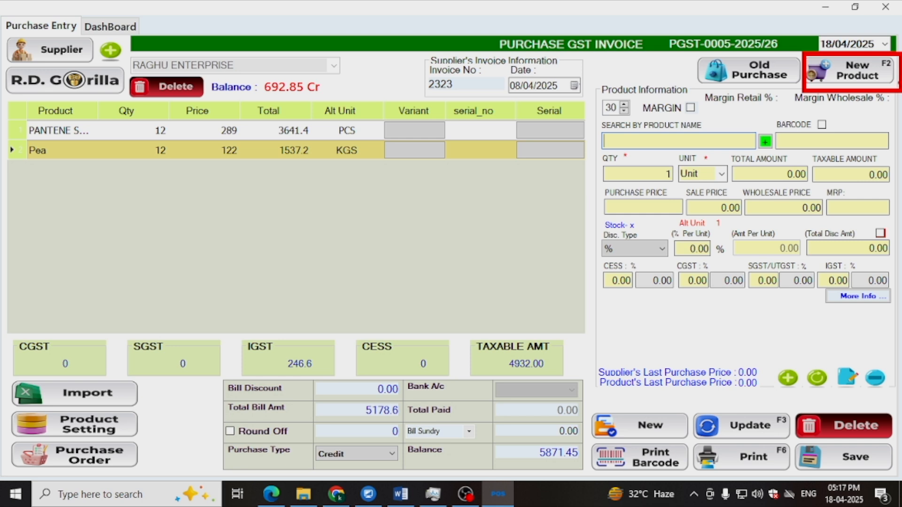
- Start a new product record named CUTICURA with purchase price 10 and opening stock 45
left_click(874, 71)
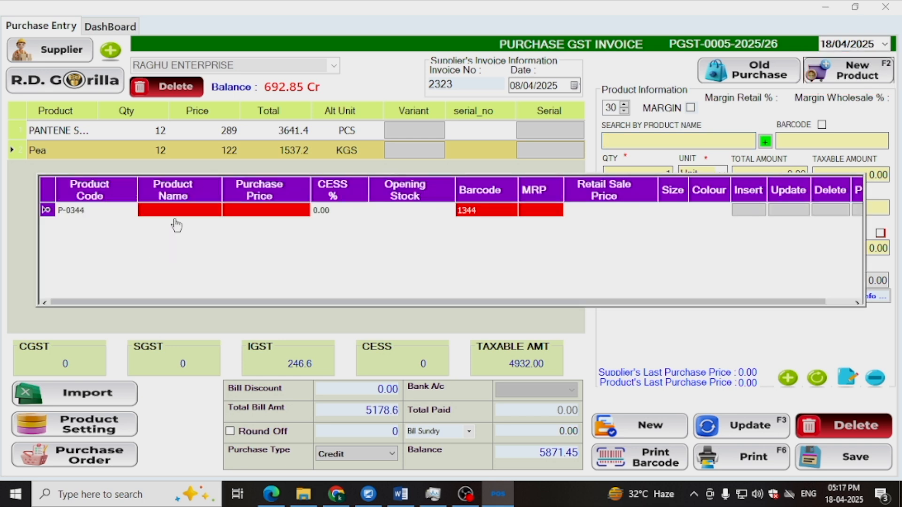
type("c")
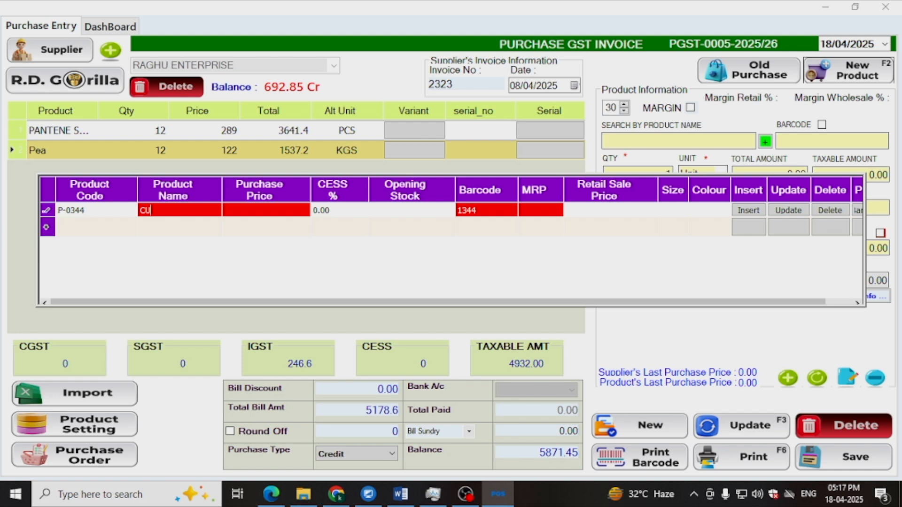
type("UTICURA")
key("Tab")
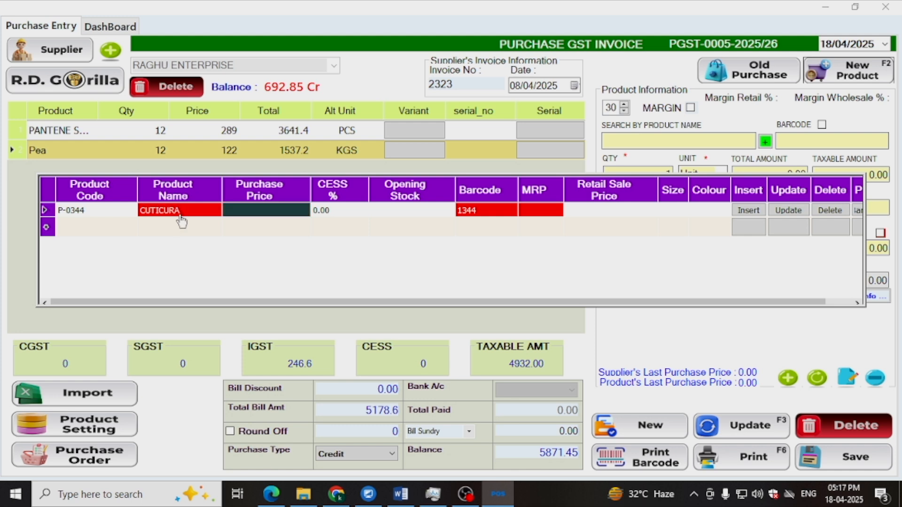
type("10")
key("Tab")
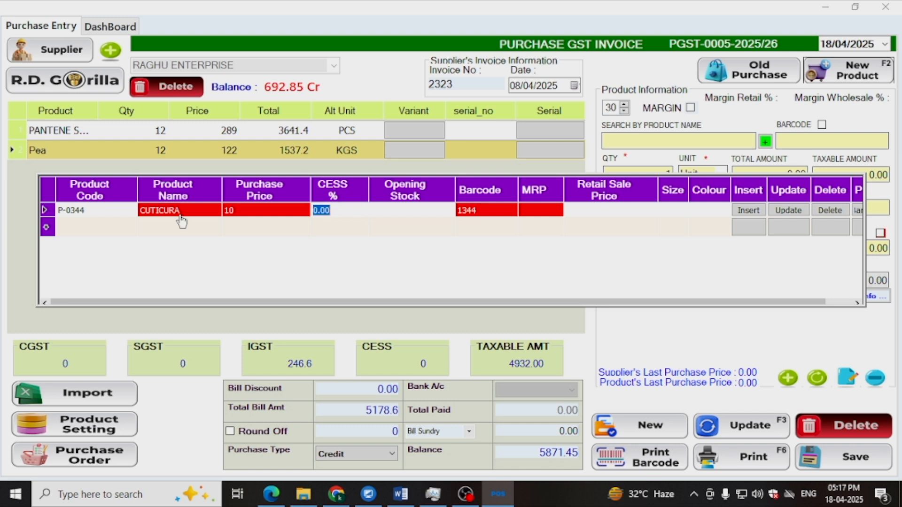
key("Tab")
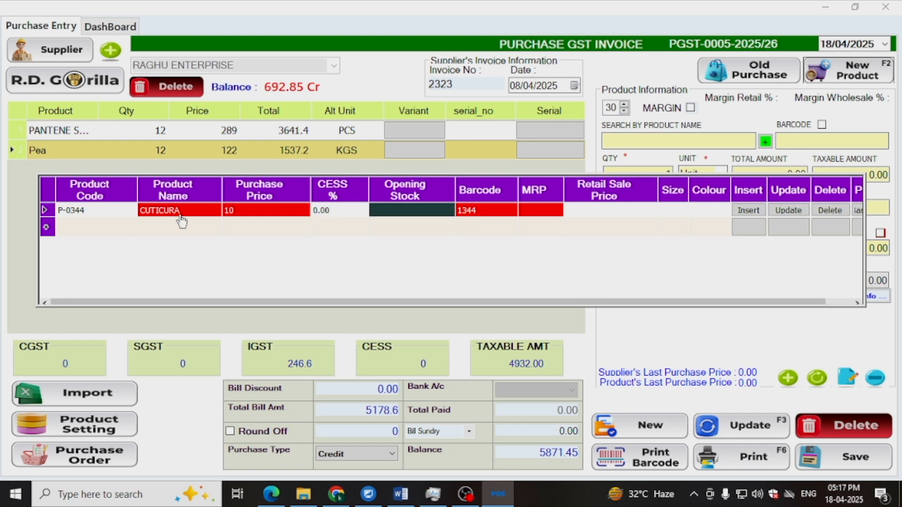
type("45")
key("Tab")
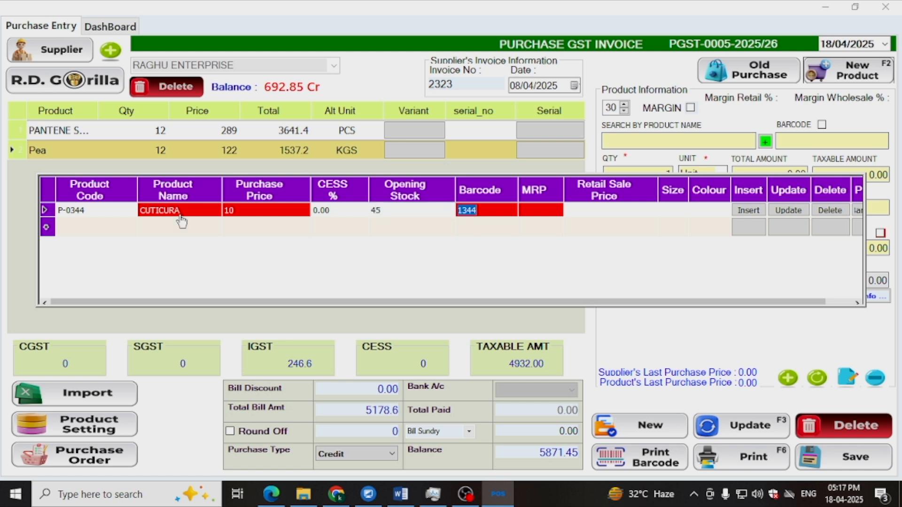
- Give CUTICURA barcode 1344, MRP 55 and retail sale price 55, and insert the product record
type("23333334")
key("BackSpace")
key("BackSpace")
key("BackSpace")
key("BackSpace")
key("BackSpace")
type("1344")
key("Tab")
type("55")
key("Tab")
type("55")
key("Tab")
key("Tab")
key("Tab")
key("Return")
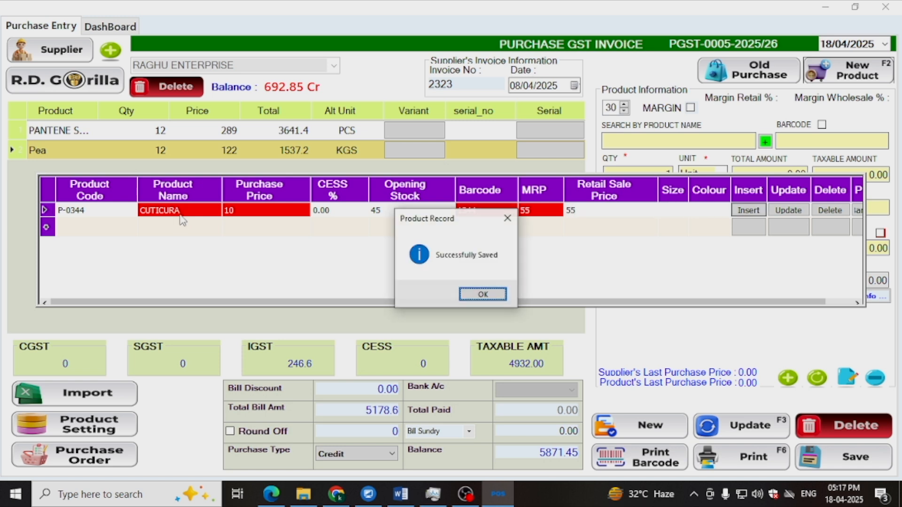
key("Return")
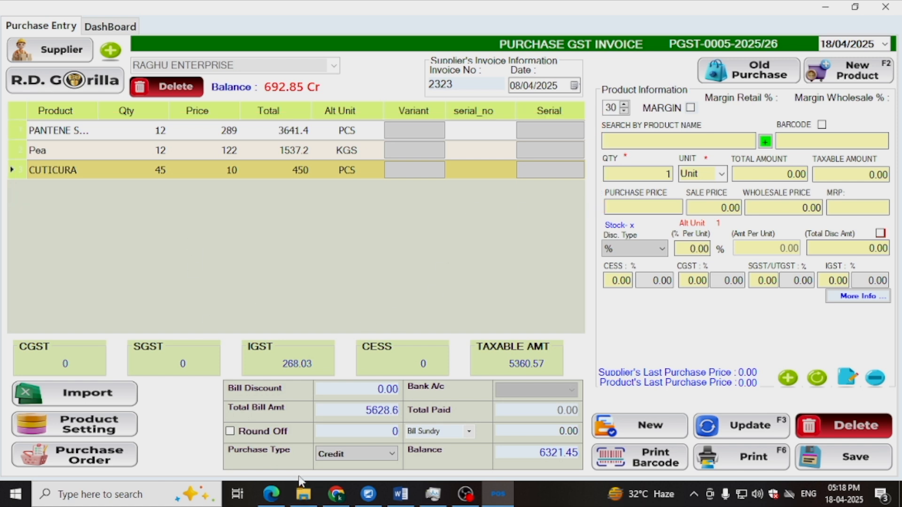
- Try another purchase type for the bill and set it back to Credit
left_click_drag(303, 438, 405, 473)
left_click(394, 455)
left_click(331, 468)
left_click(545, 411)
left_click(367, 457)
left_click(388, 470)
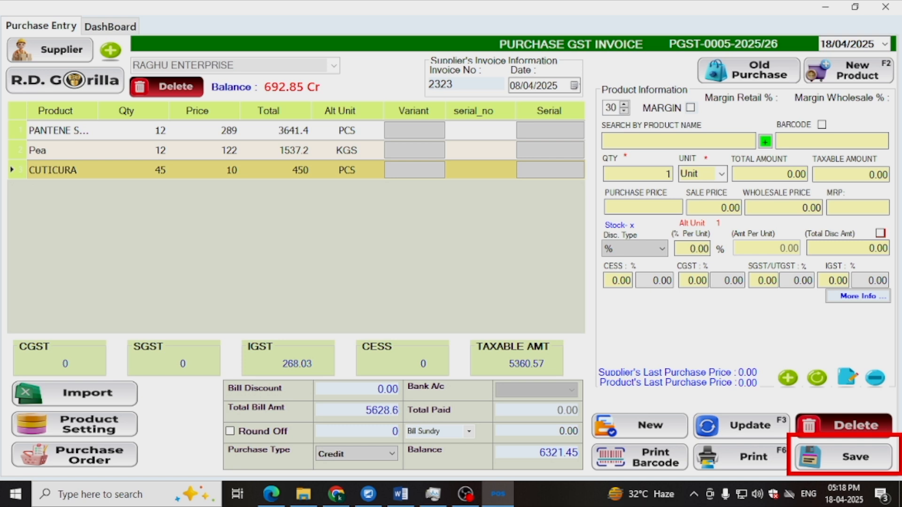
- Save the RAGHU ENTERPRISE purchase invoice and start a new blank one
left_click(853, 468)
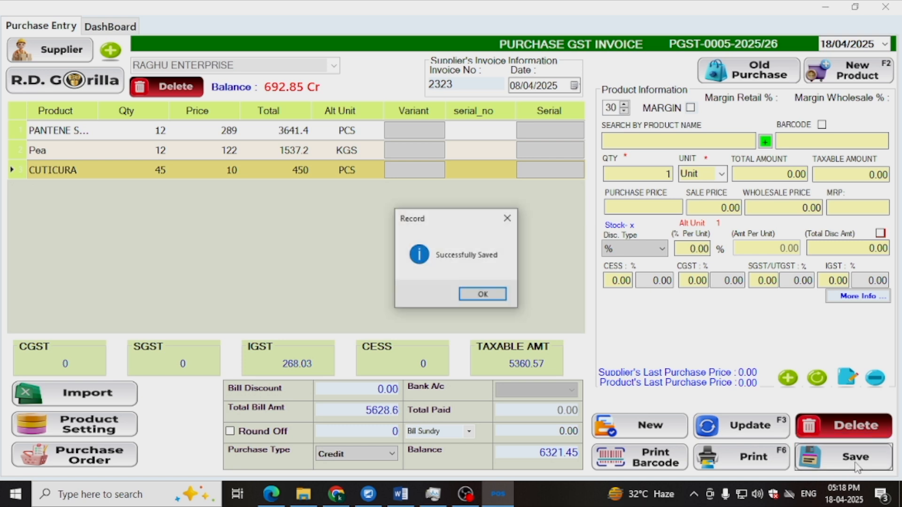
left_click(483, 294)
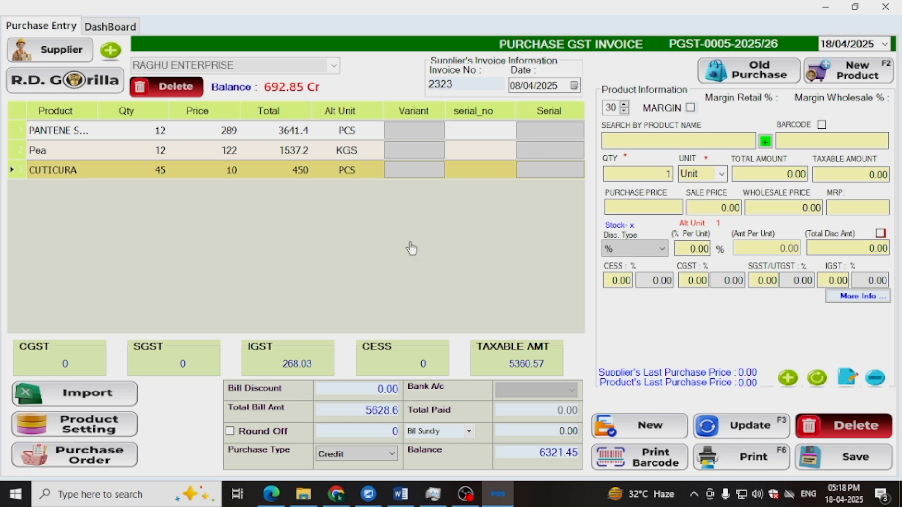
left_click(665, 438)
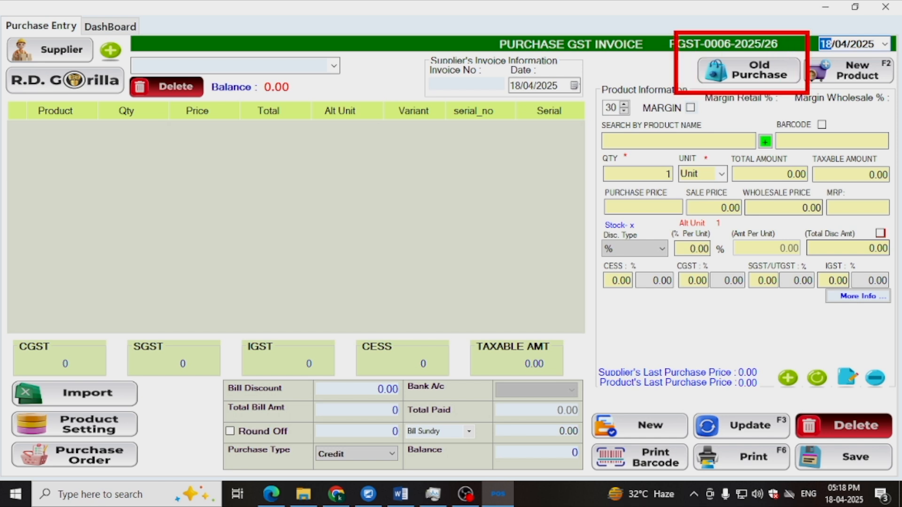
- Review the list of previously saved purchases and close it
left_click(749, 69)
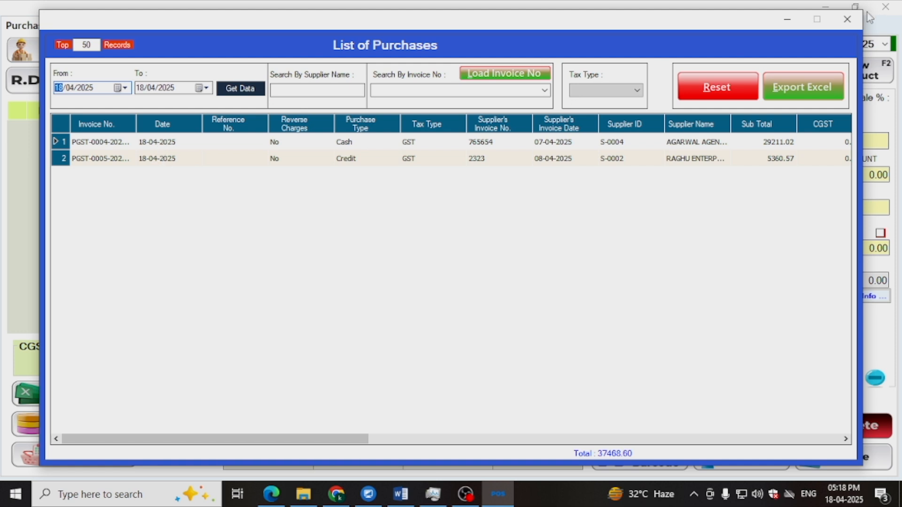
left_click(846, 20)
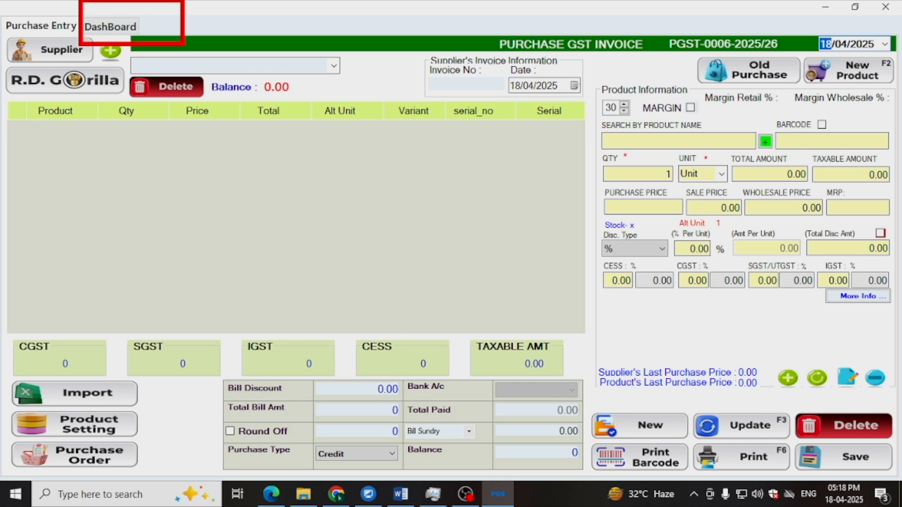
- Bring up the Purchases Report from the dashboard, choose the COOL DRINKS category and look over the selectable product names
left_click(110, 27)
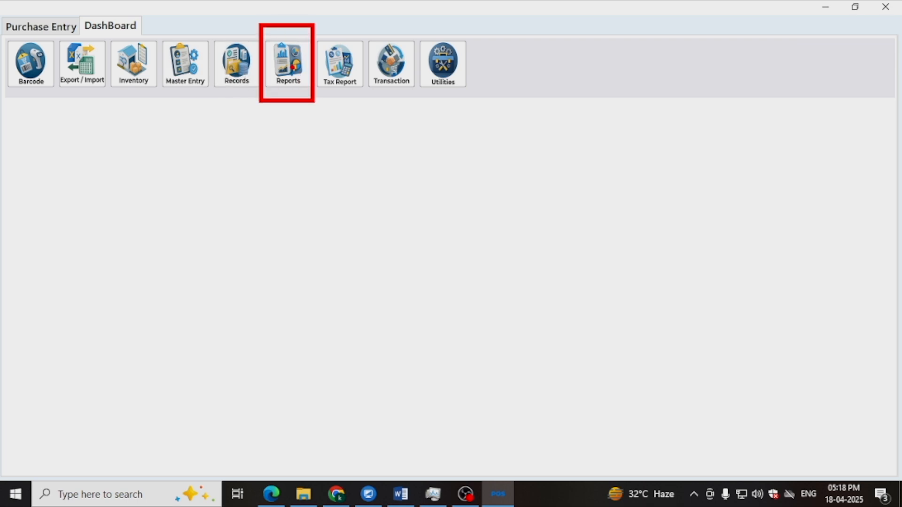
left_click(287, 63)
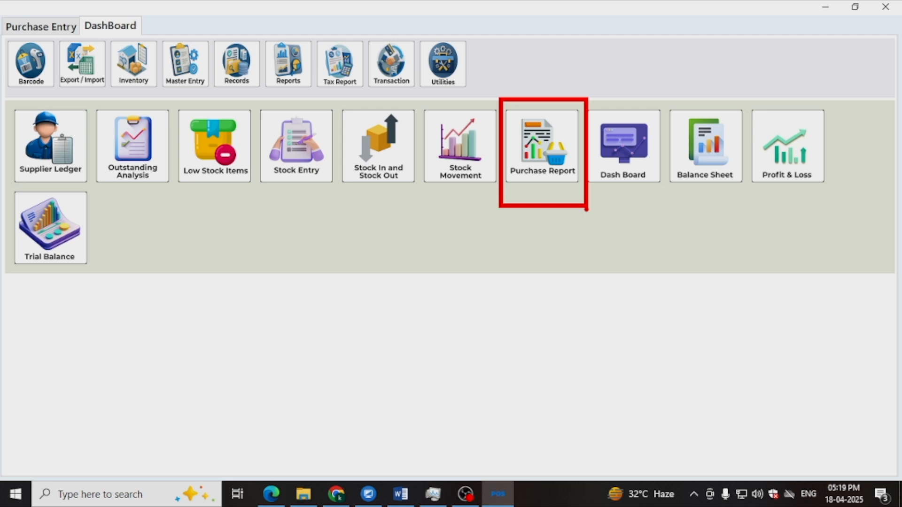
left_click(542, 145)
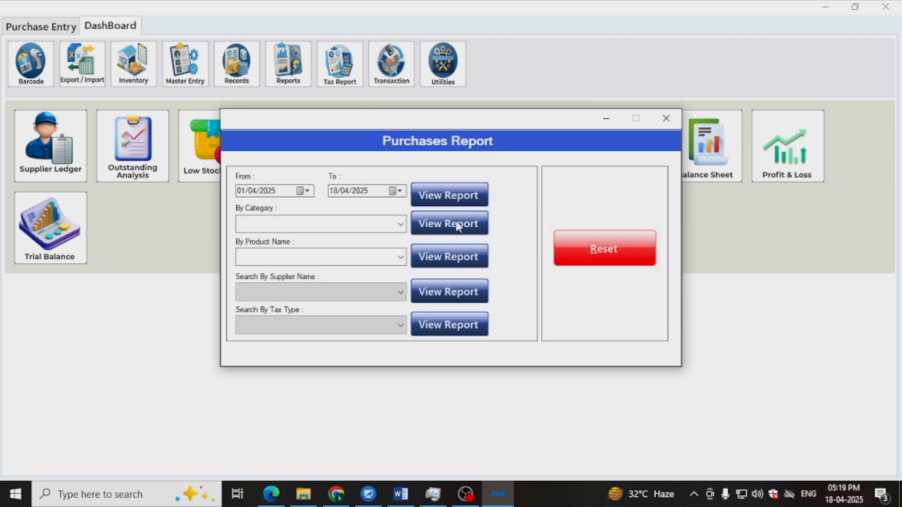
left_click(400, 225)
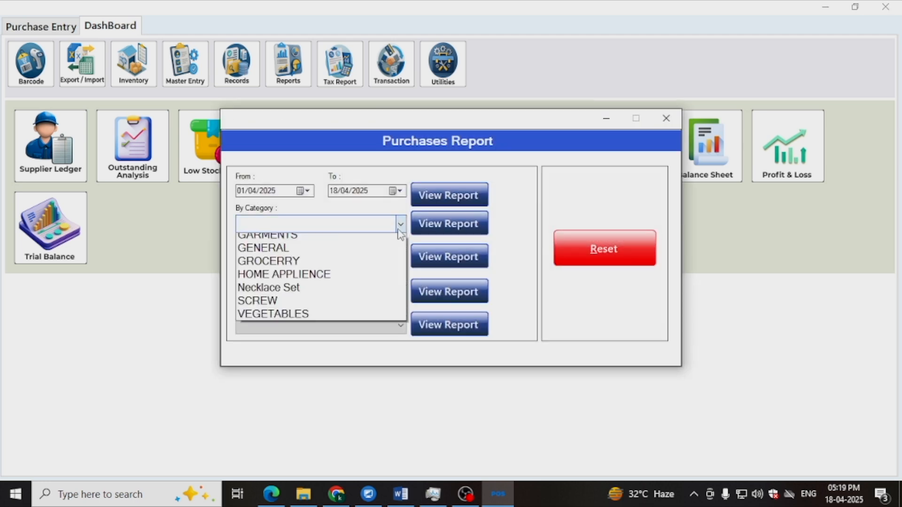
left_click(368, 267)
left_click(377, 257)
left_click(399, 259)
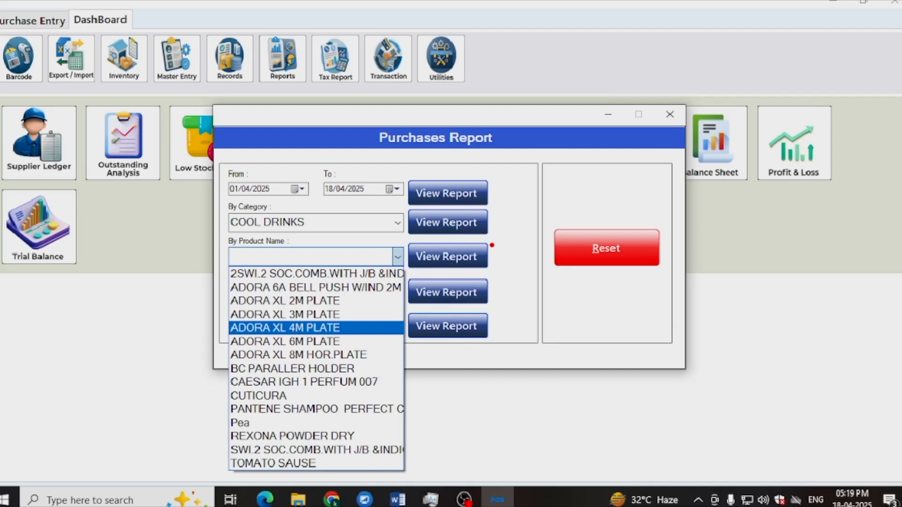
left_click(492, 245)
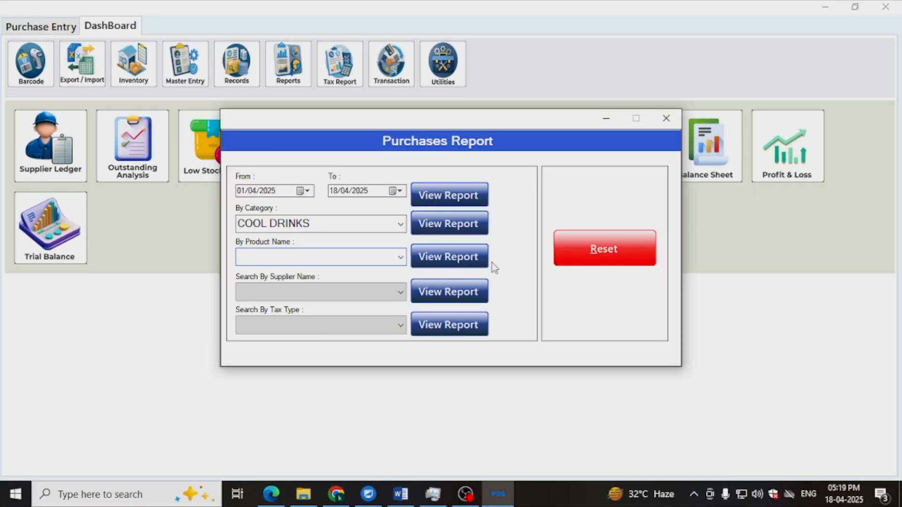
- View the purchases report for supplier AGARWAL AGENCY and close its preview
left_click(398, 292)
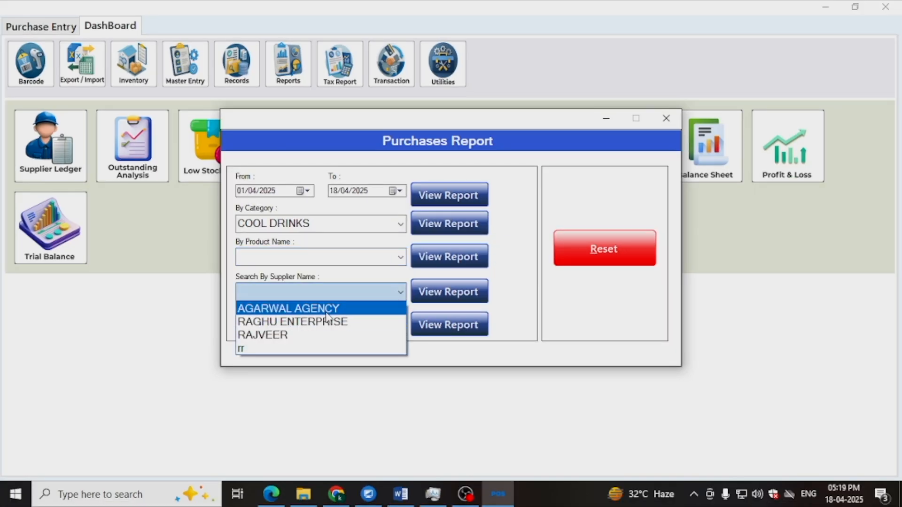
left_click(328, 309)
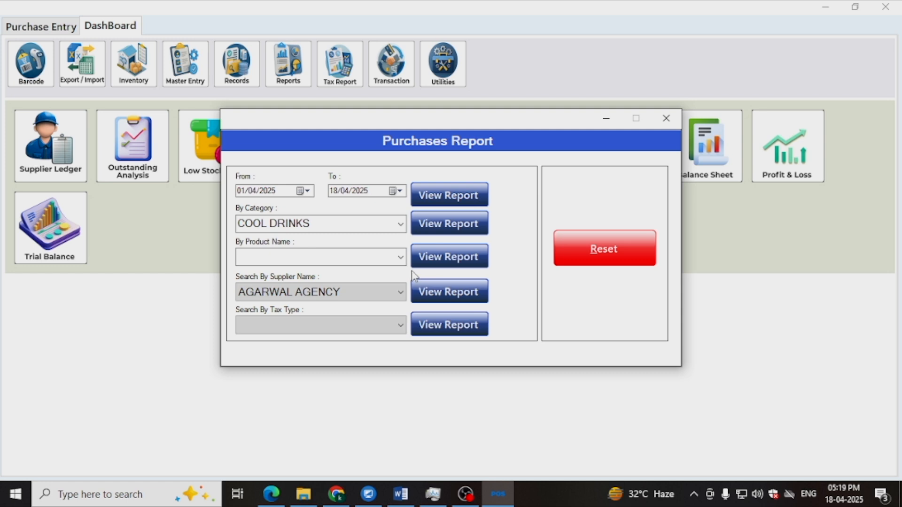
mouse_move(418, 275)
left_mouse_down()
mouse_move(414, 311)
mouse_move(416, 277)
left_mouse_up()
left_click(448, 292)
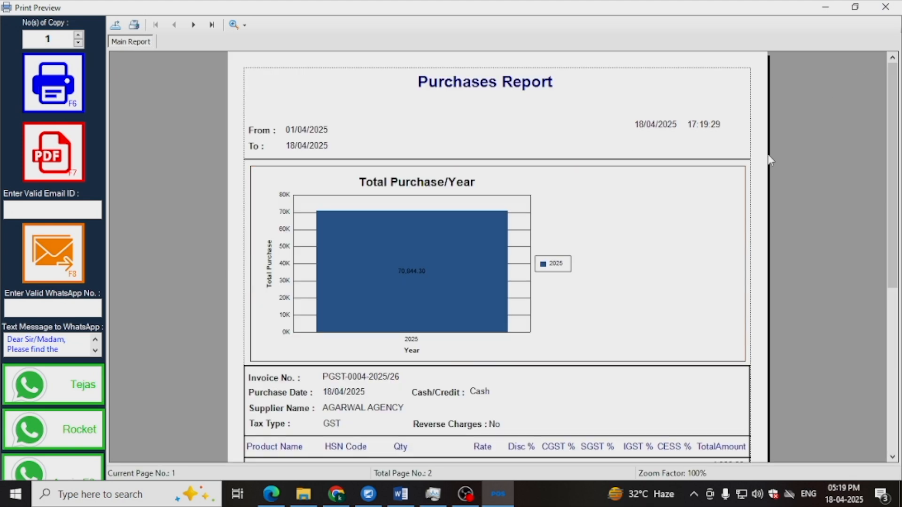
scroll(642, 300, "down", 5)
left_click(885, 7)
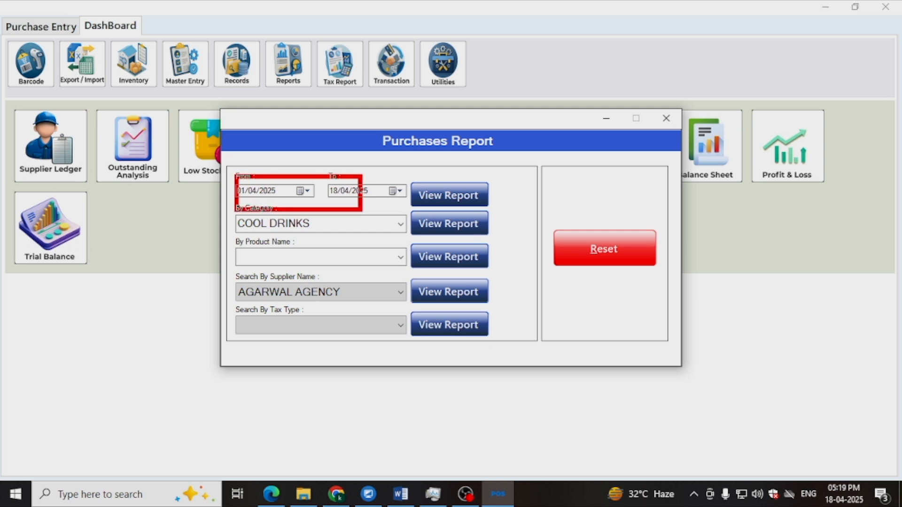
- View the purchases report for 01/04/2025 to 18/04/2025, and close the preview, report dialog and purchase window
left_click(476, 194)
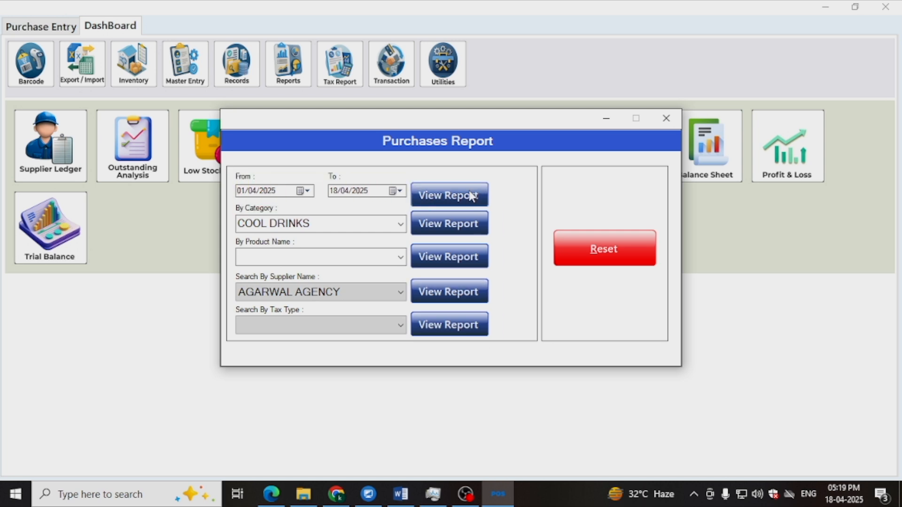
scroll(471, 197, "down", 5)
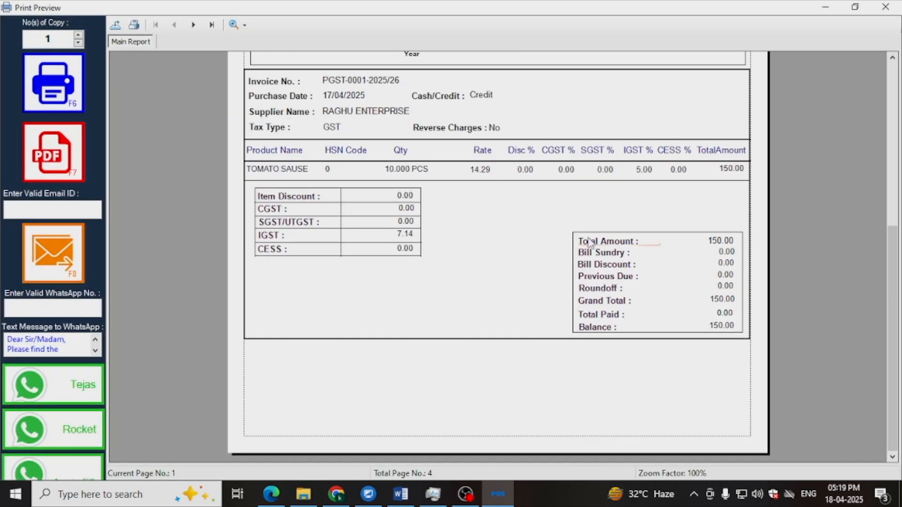
left_click(885, 7)
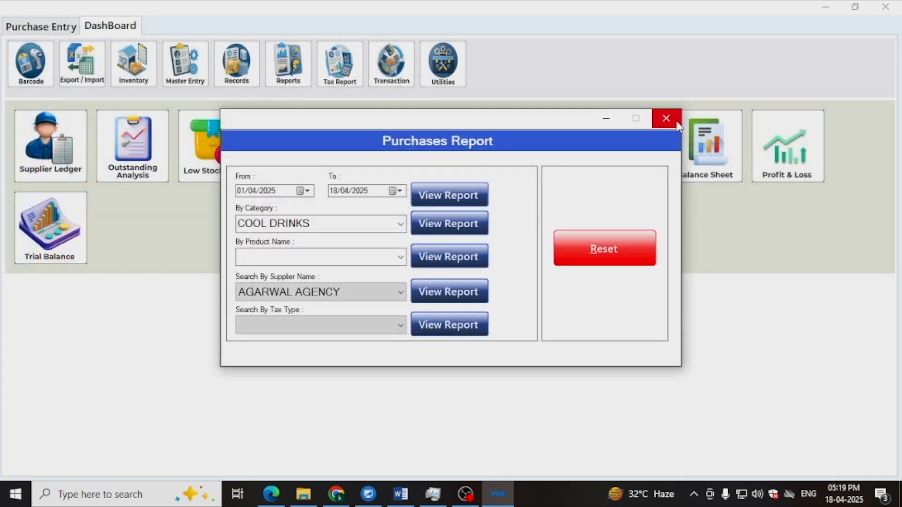
left_click(666, 118)
left_click(885, 7)
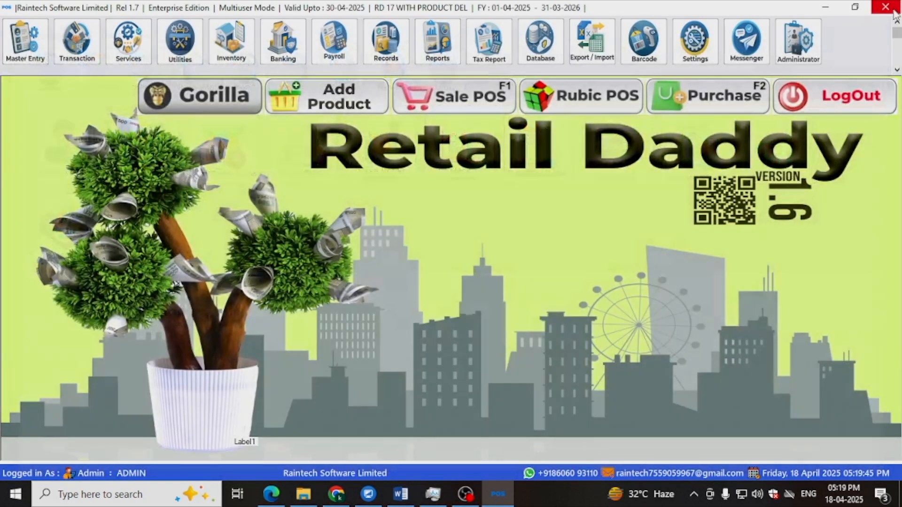